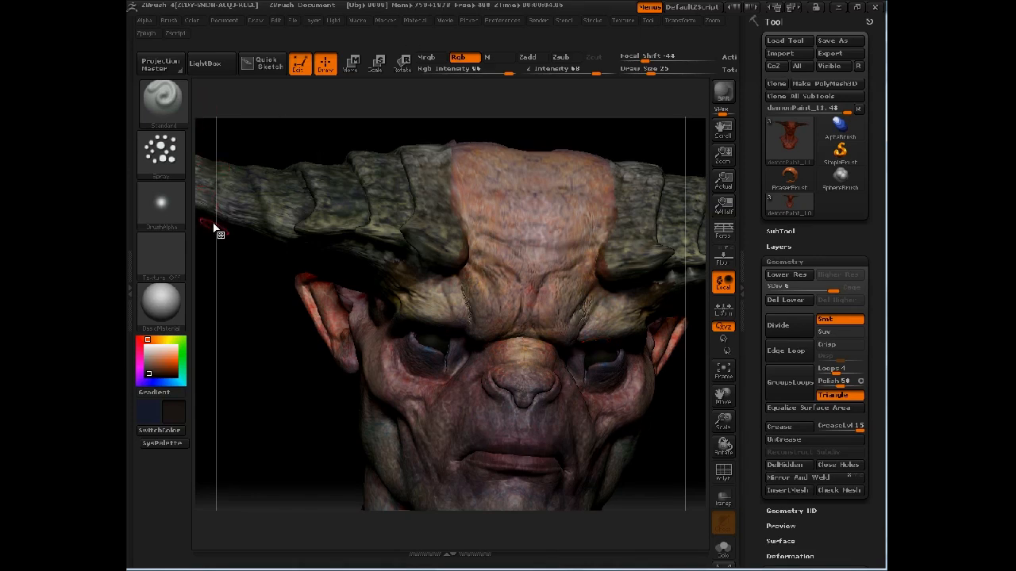
Set the painting color to a very dark neutral gray with luminance 30 using the system palette
{"action": "mouse_move", "coordinate": [175, 210]}
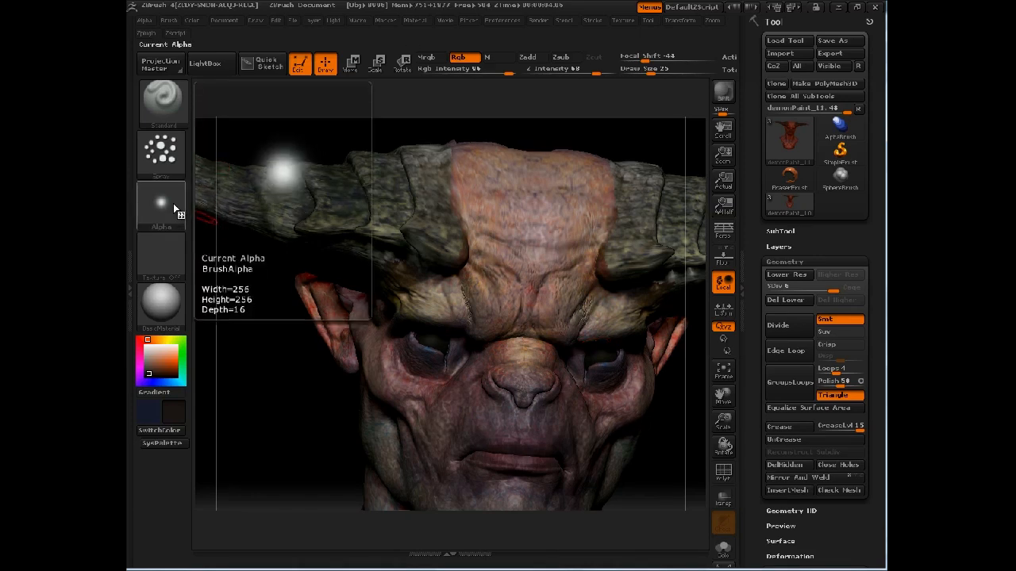
{"action": "left_click", "coordinate": [179, 443]}
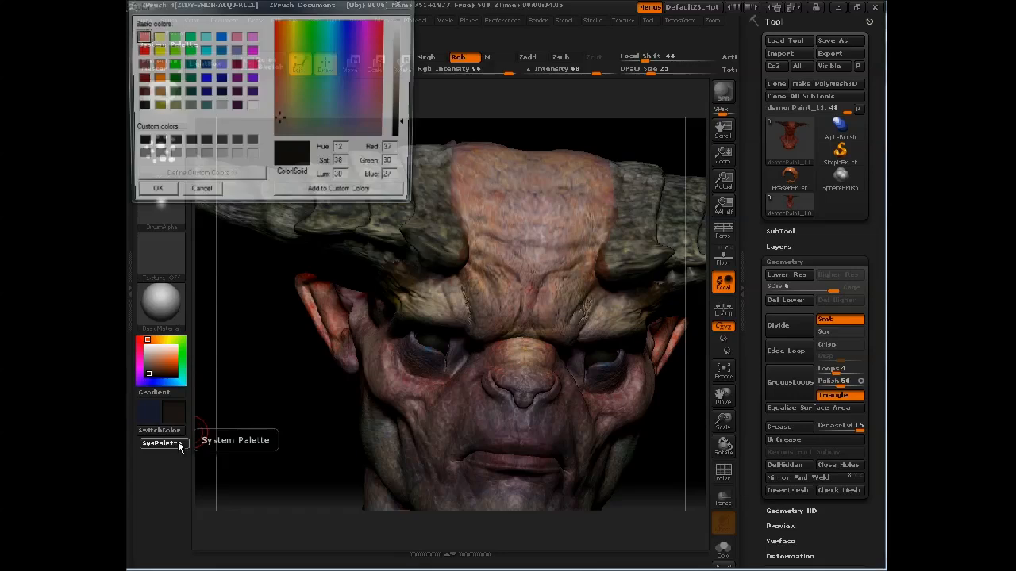
{"action": "left_click", "coordinate": [141, 106]}
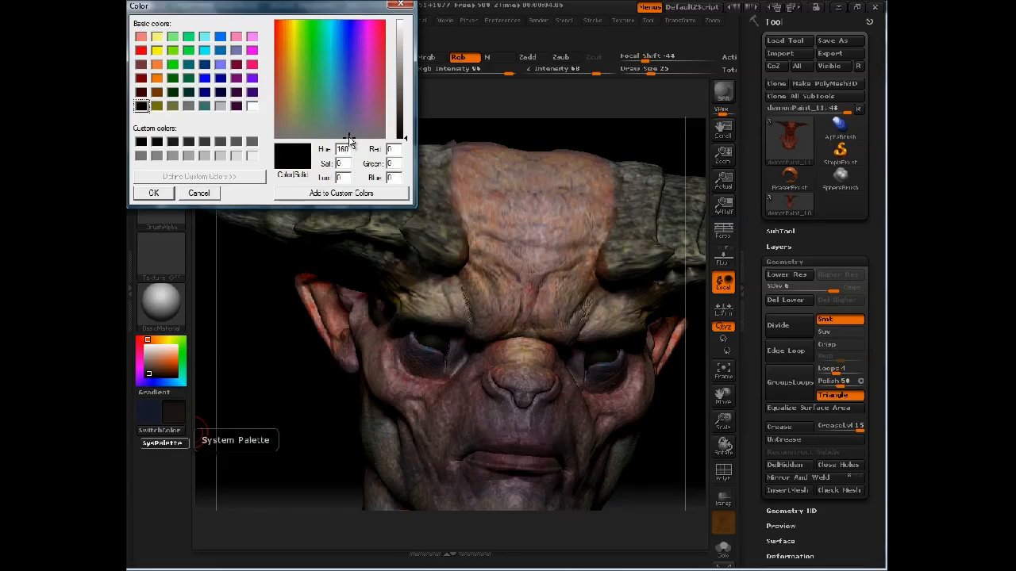
{"action": "left_click", "coordinate": [403, 127]}
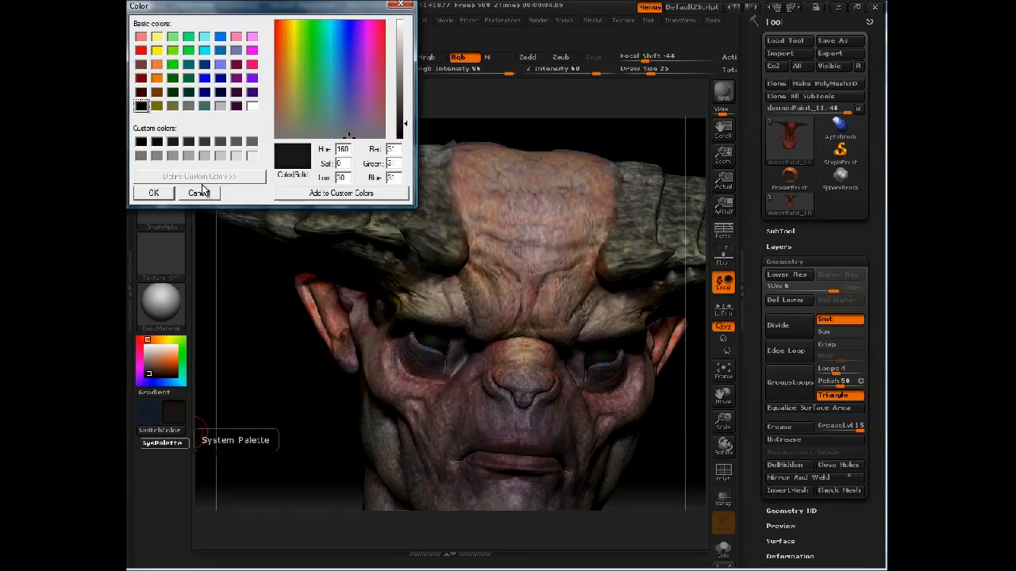
{"action": "left_click", "coordinate": [154, 192]}
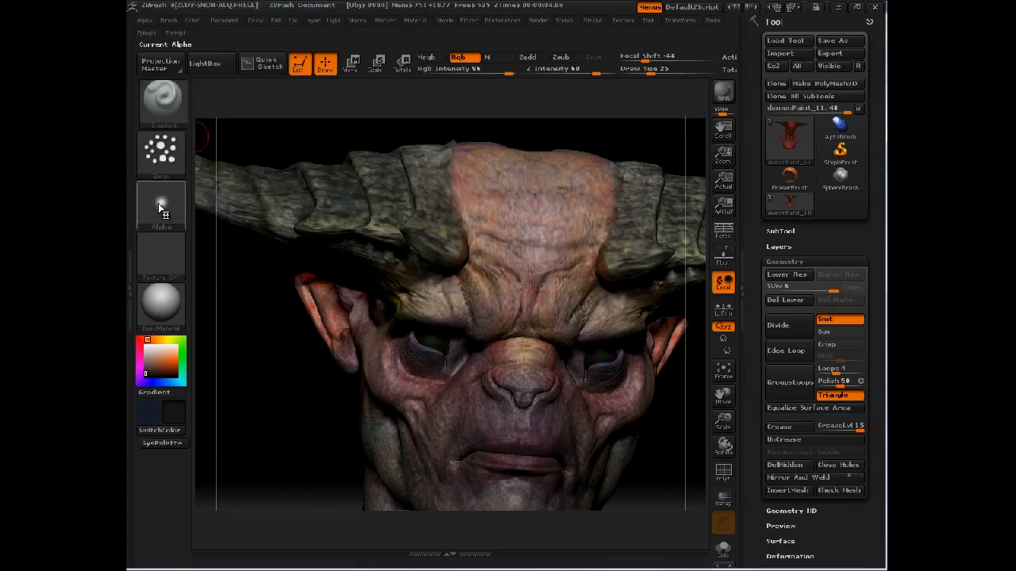
Lower the Rgb Intensity to 68, spray dark shading into the forehead wrinkles, and set the Draw Size to 15
{"action": "left_click_drag", "start_coordinate": [354, 107], "coordinate": [334, 95]}
{"action": "left_click_drag", "start_coordinate": [277, 139], "coordinate": [343, 108]}
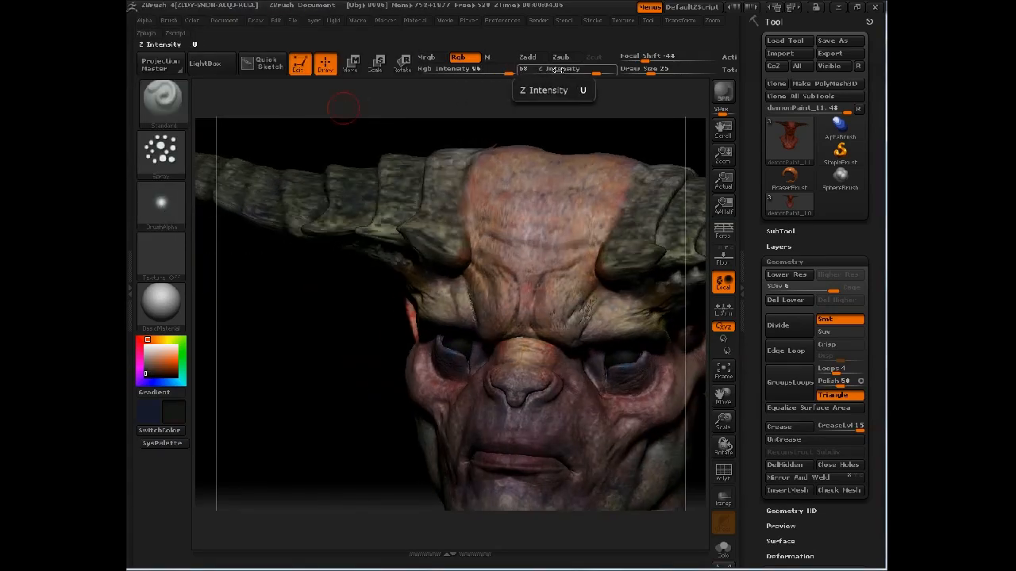
{"action": "left_click", "coordinate": [495, 72]}
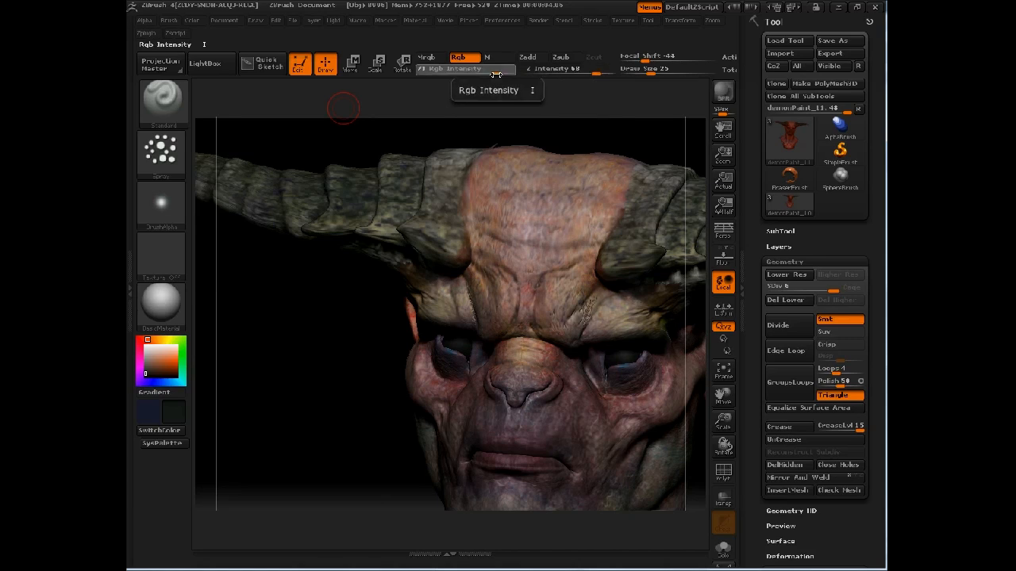
{"action": "left_click_drag", "start_coordinate": [460, 122], "coordinate": [326, 175]}
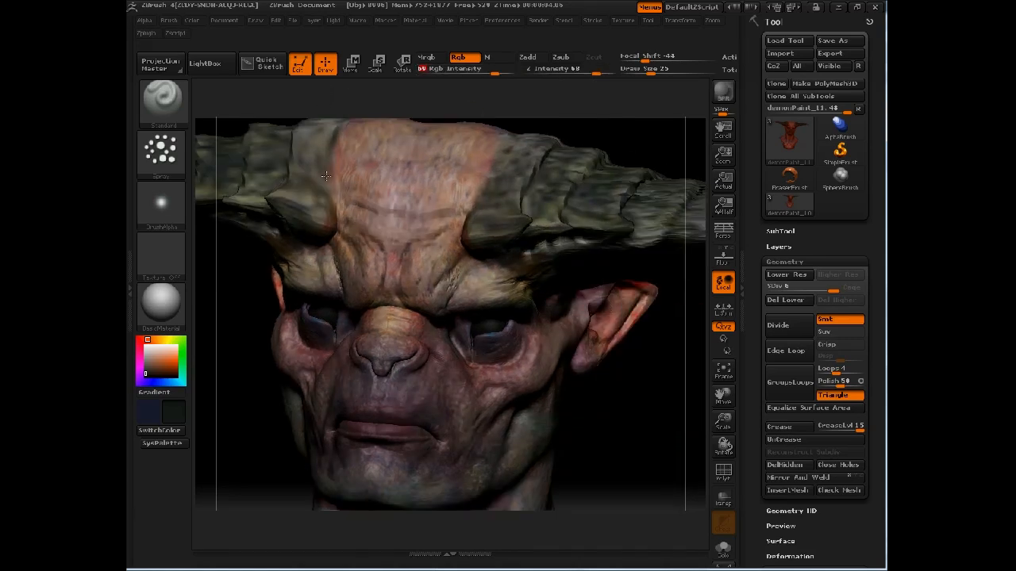
{"action": "left_click_drag", "start_coordinate": [410, 223], "coordinate": [407, 232]}
{"action": "key", "text": "space"}
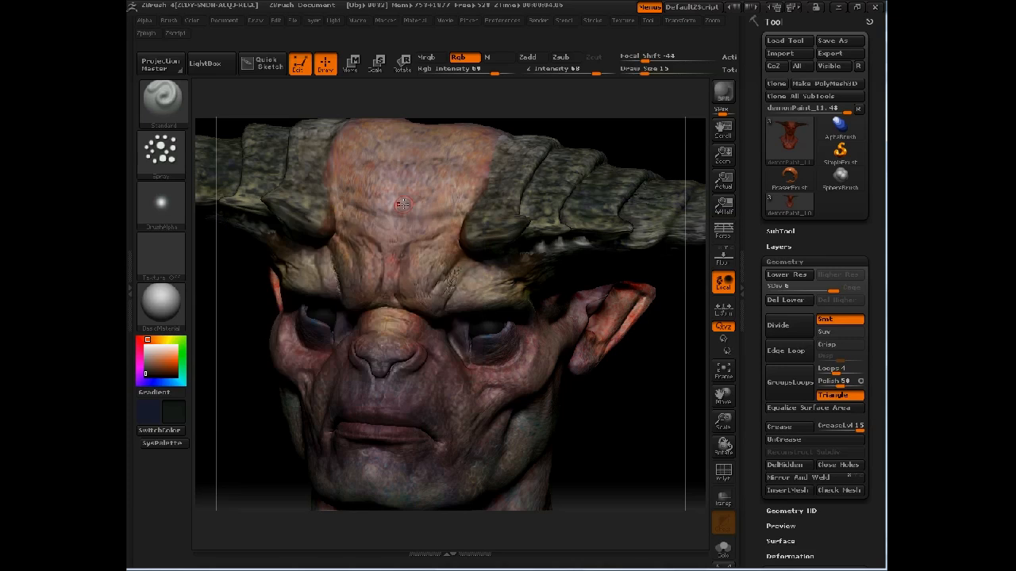
{"action": "key", "text": "shift+z"}
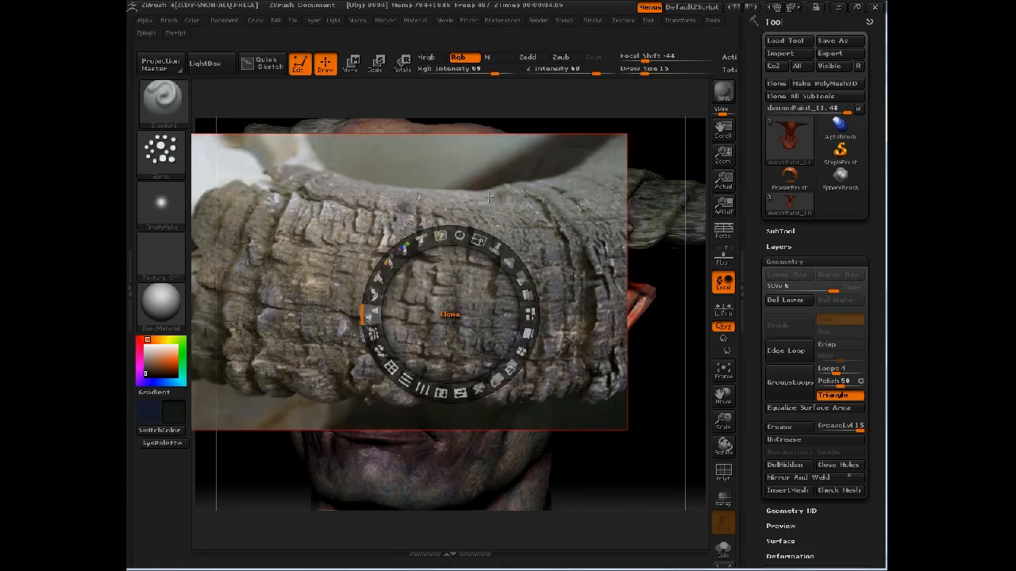
{"action": "left_click", "coordinate": [624, 22]}
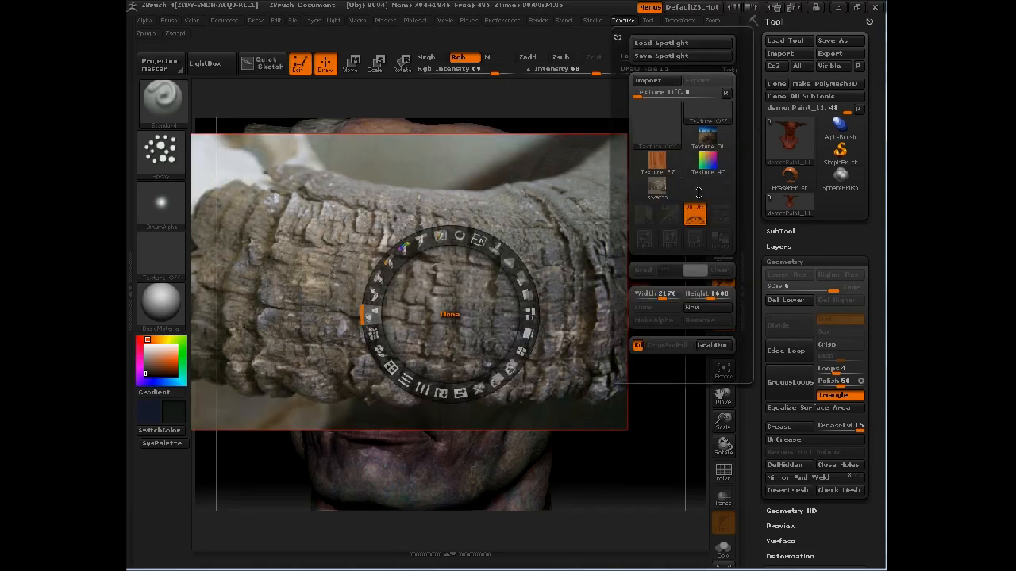
{"action": "left_click", "coordinate": [695, 215]}
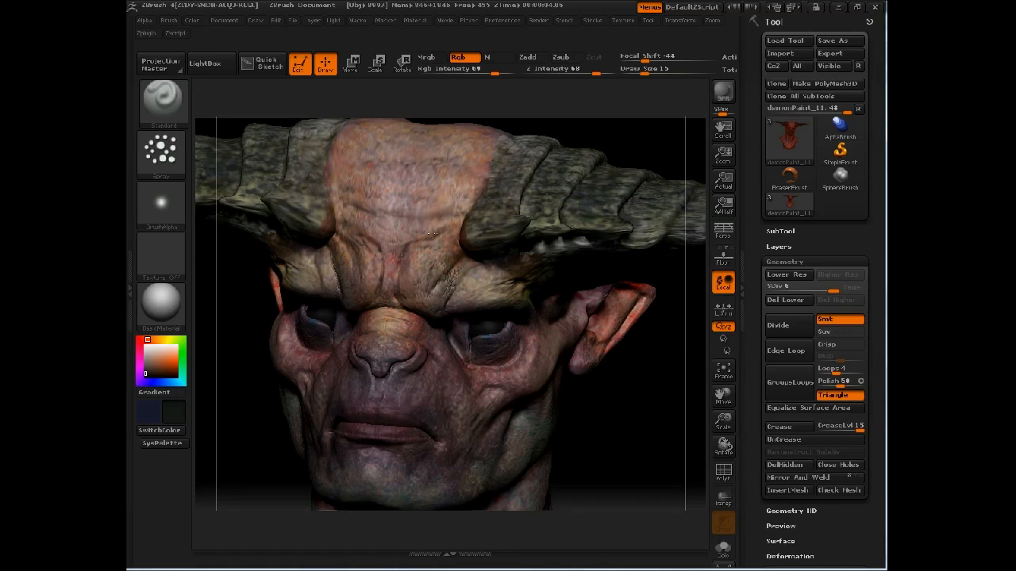
Spray dark shading into the brow creases and around the eye socket
{"action": "left_click_drag", "start_coordinate": [603, 106], "coordinate": [656, 128], "text": "ctrl"}
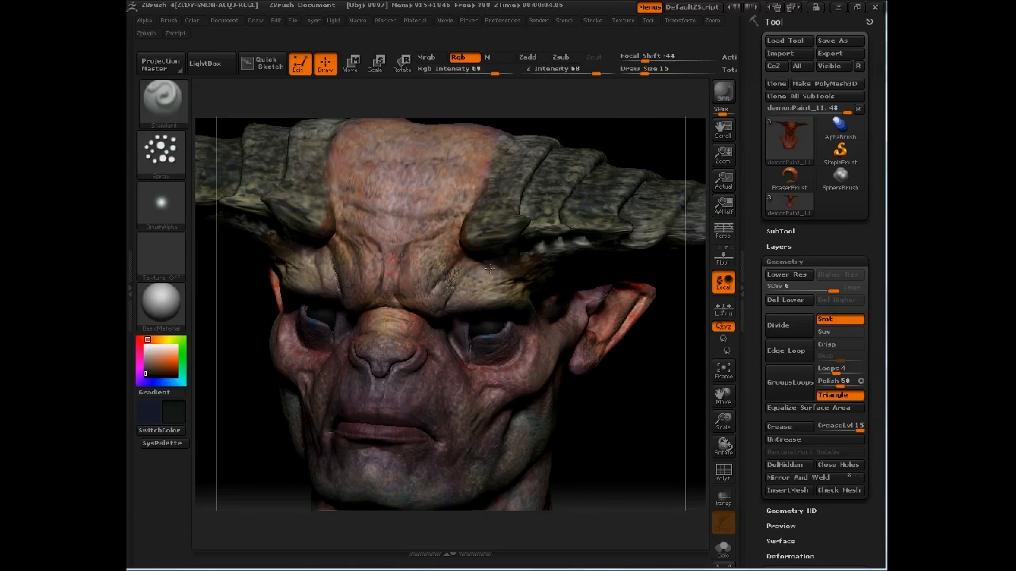
{"action": "left_click_drag", "start_coordinate": [228, 320], "coordinate": [375, 288]}
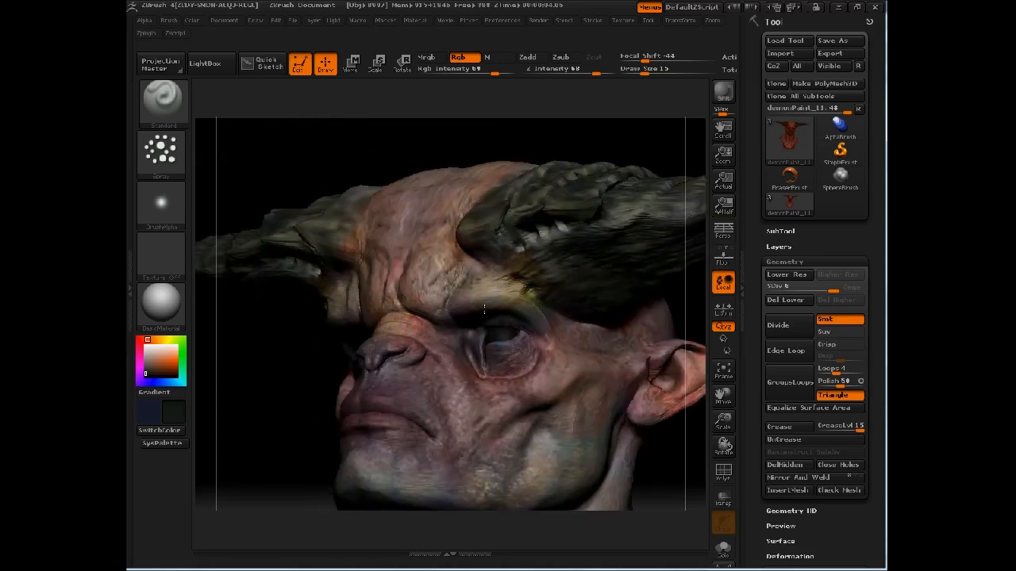
{"action": "left_click_drag", "start_coordinate": [484, 309], "coordinate": [447, 335]}
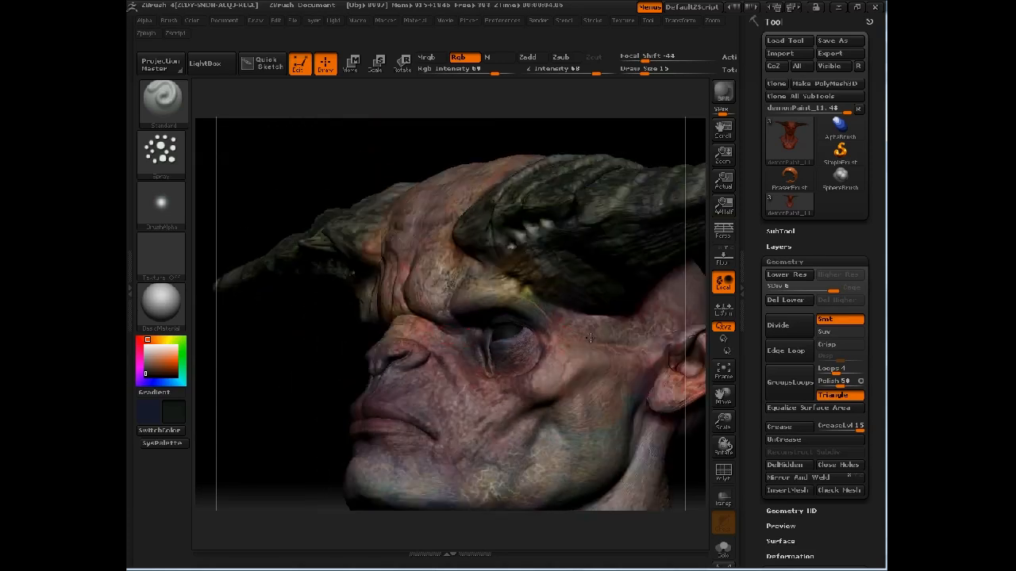
Set the Rgb Intensity to 31 and the Draw Size to 27, and spray soft dark shading over the cheek and jaw
{"action": "key", "text": "ctrl"}
{"action": "key", "text": "space"}
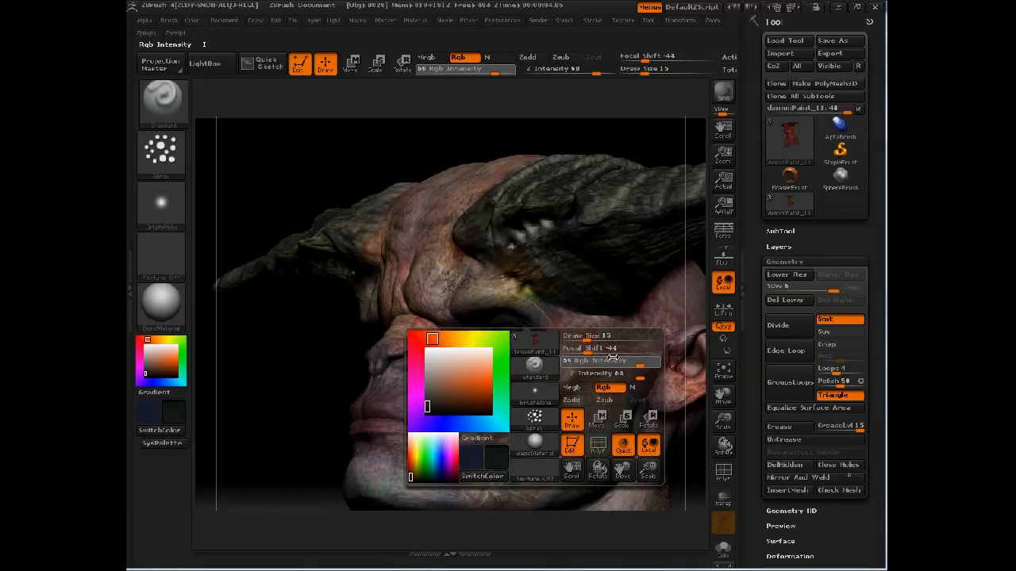
{"action": "left_click", "coordinate": [617, 363]}
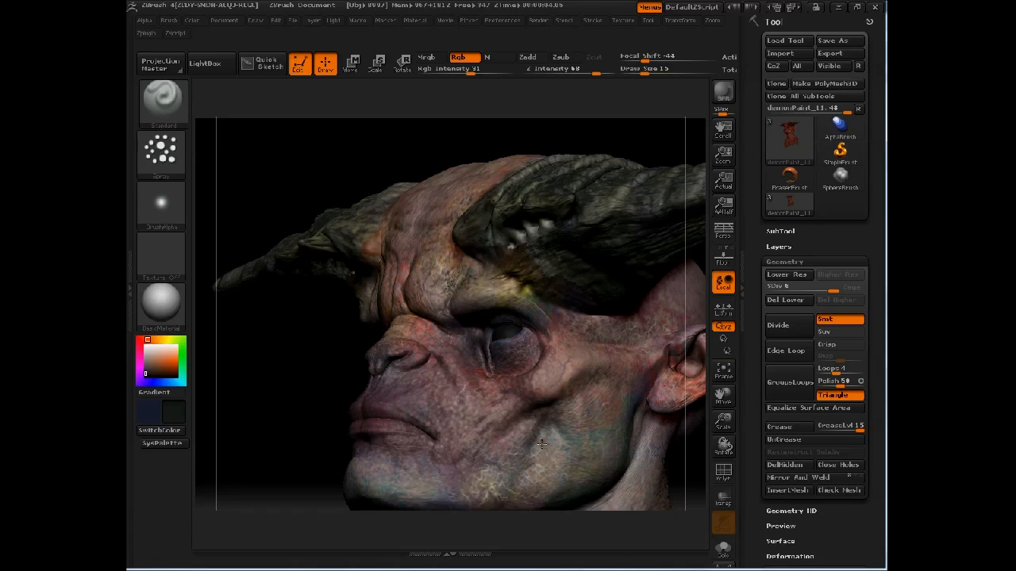
{"action": "key", "text": "space"}
{"action": "left_click", "coordinate": [573, 377]}
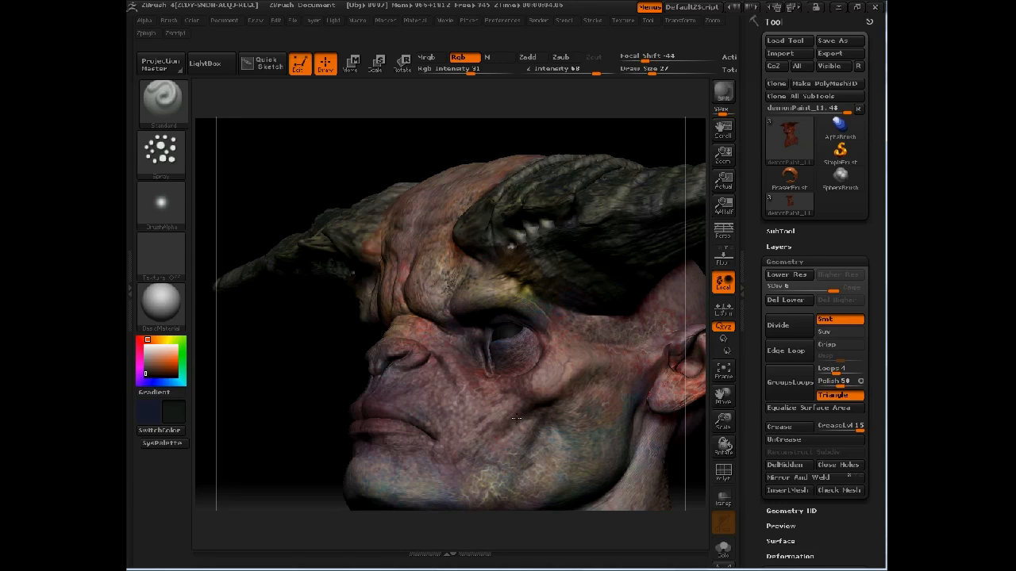
{"action": "left_click_drag", "start_coordinate": [313, 361], "coordinate": [501, 432]}
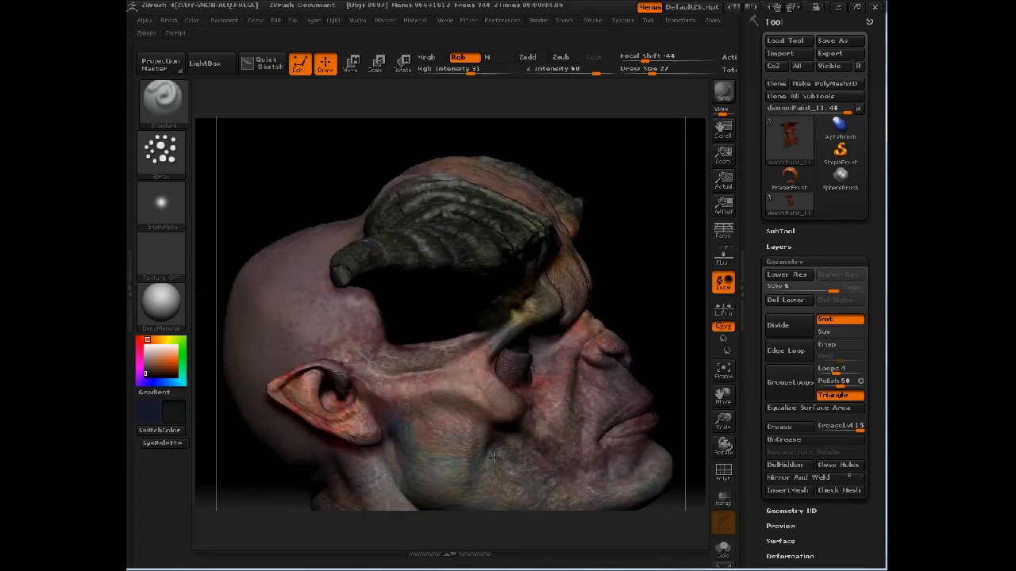
{"action": "mouse_move", "coordinate": [467, 399]}
{"action": "left_mouse_down"}
{"action": "mouse_move", "coordinate": [434, 402]}
{"action": "mouse_move", "coordinate": [442, 420]}
{"action": "mouse_move", "coordinate": [459, 423]}
{"action": "left_mouse_up"}
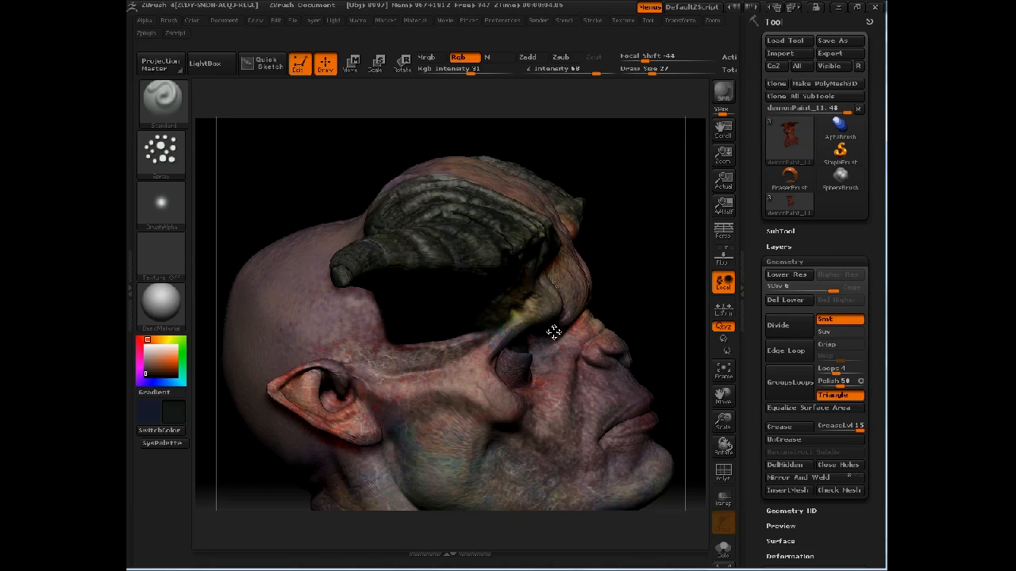
Reduce the Draw Size to 13 and shade the creases around the nose from several angles
{"action": "key", "text": "space"}
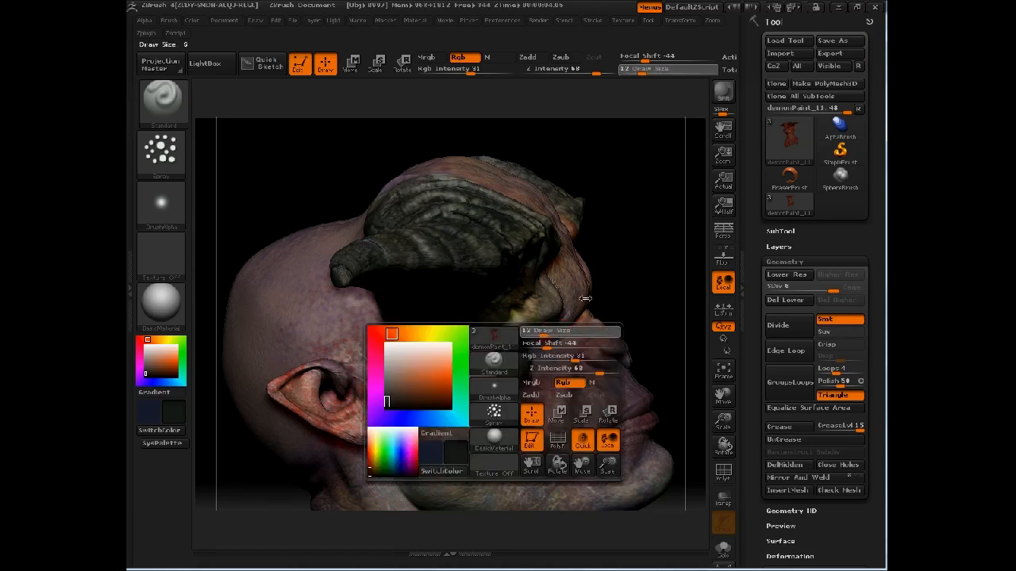
{"action": "left_click_drag", "start_coordinate": [586, 298], "coordinate": [546, 333]}
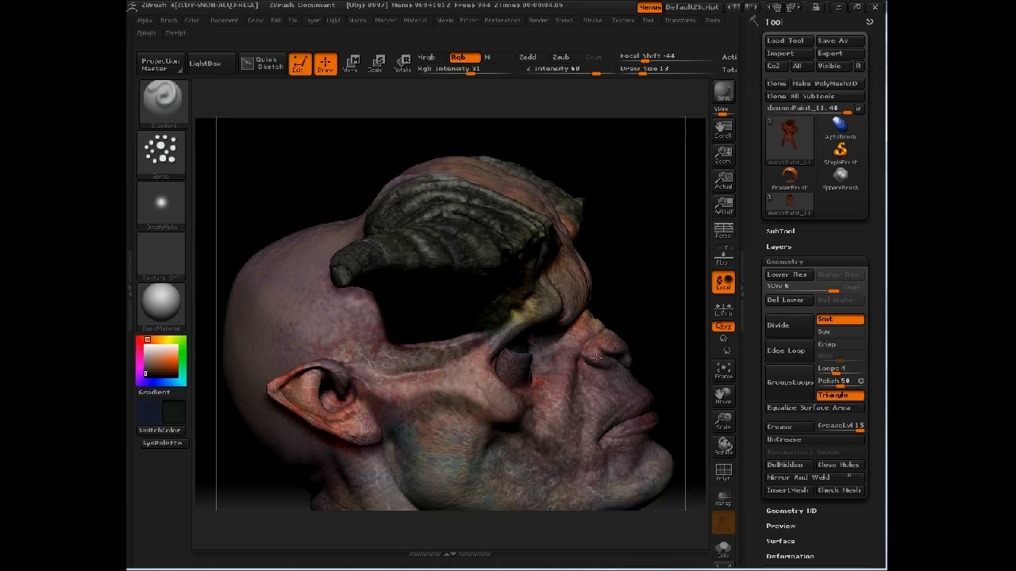
{"action": "left_click_drag", "start_coordinate": [626, 300], "coordinate": [654, 338]}
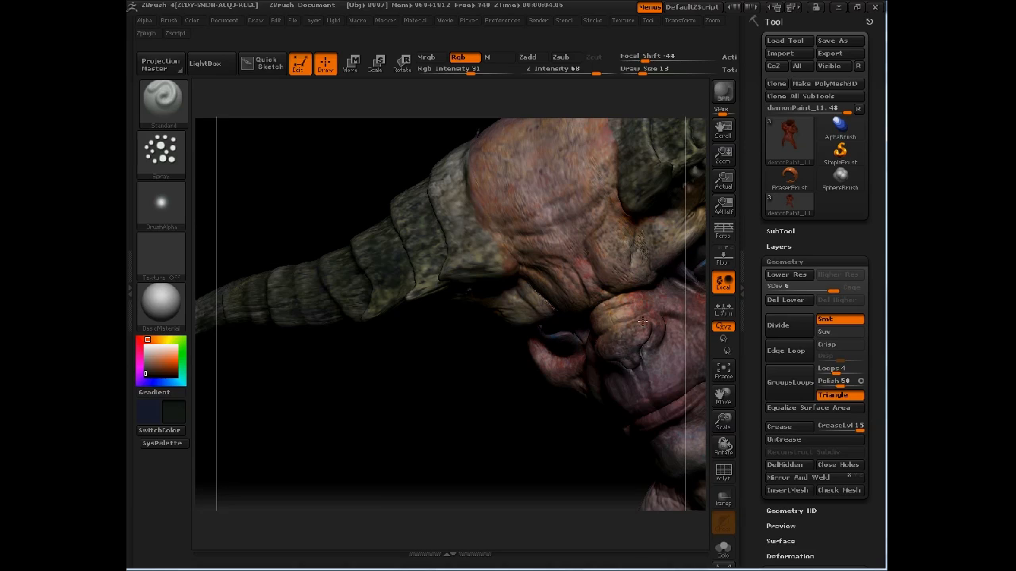
{"action": "left_click_drag", "start_coordinate": [485, 426], "coordinate": [616, 346]}
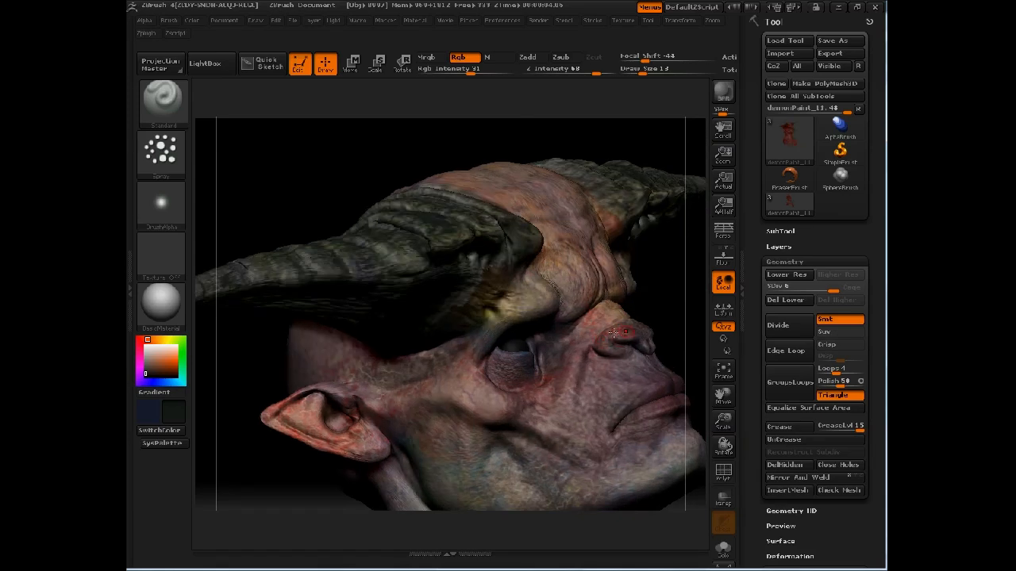
Raise the Rgb Intensity to 46 and the Draw Size to 28, and darken the nose and its bridge
{"action": "key", "text": "space"}
{"action": "left_click_drag", "start_coordinate": [650, 310], "coordinate": [573, 339]}
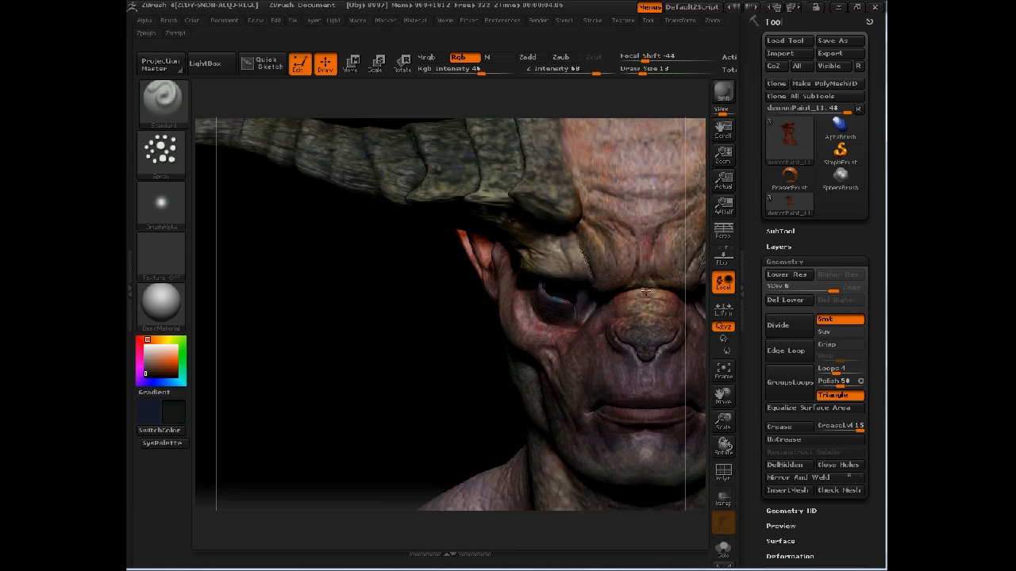
{"action": "key", "text": "space"}
{"action": "mouse_move", "coordinate": [641, 261]}
{"action": "left_mouse_down"}
{"action": "mouse_move", "coordinate": [655, 260]}
{"action": "mouse_move", "coordinate": [624, 254]}
{"action": "mouse_move", "coordinate": [679, 224]}
{"action": "mouse_move", "coordinate": [648, 269]}
{"action": "mouse_move", "coordinate": [637, 324]}
{"action": "left_mouse_up"}
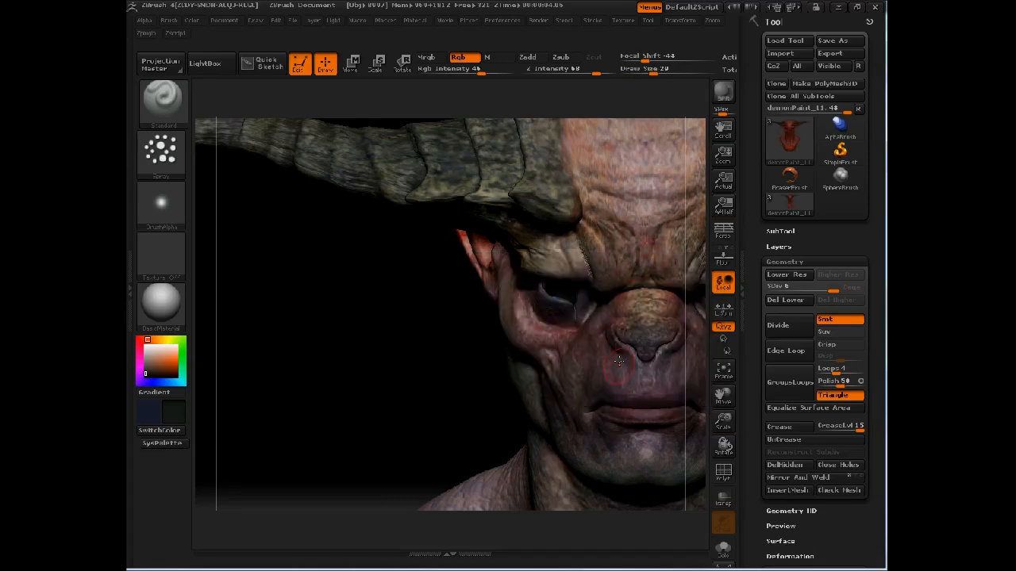
Reduce the Draw Size to 18 and spray dark shading beneath the lower lip
{"action": "key", "text": "space"}
{"action": "left_click", "coordinate": [573, 319]}
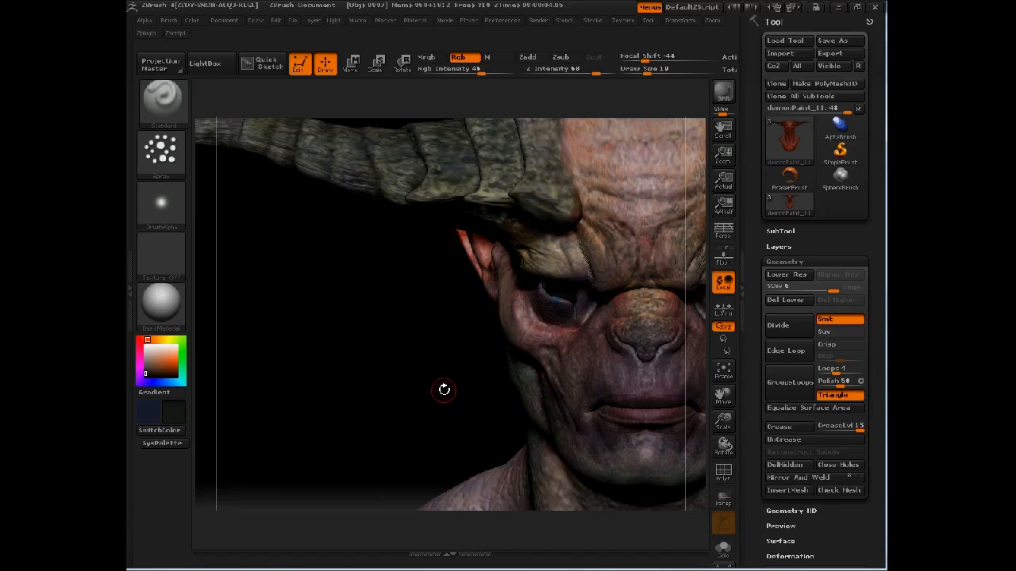
{"action": "left_click_drag", "start_coordinate": [437, 339], "coordinate": [337, 303], "text": "alt"}
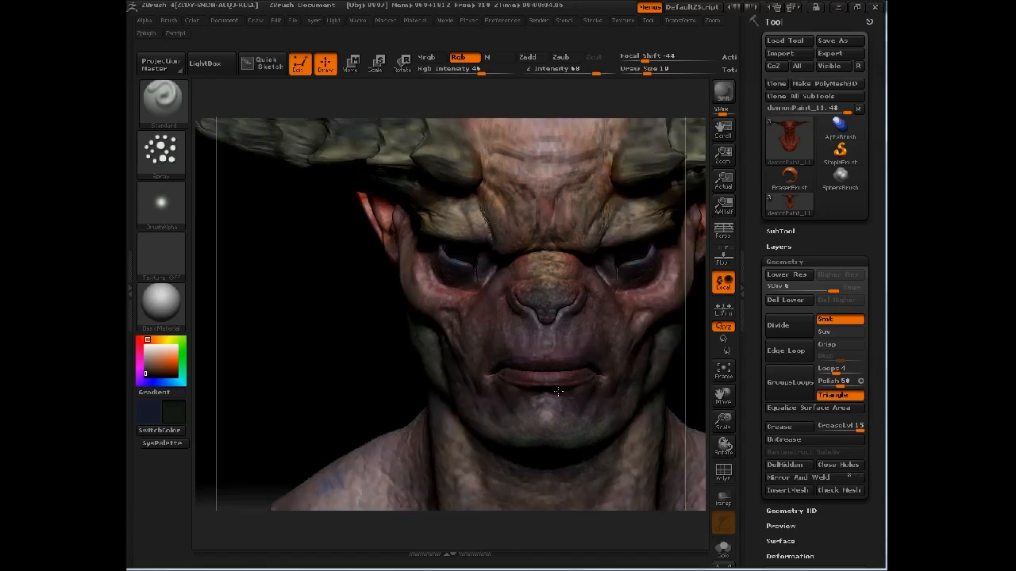
{"action": "left_click_drag", "start_coordinate": [560, 390], "coordinate": [549, 389]}
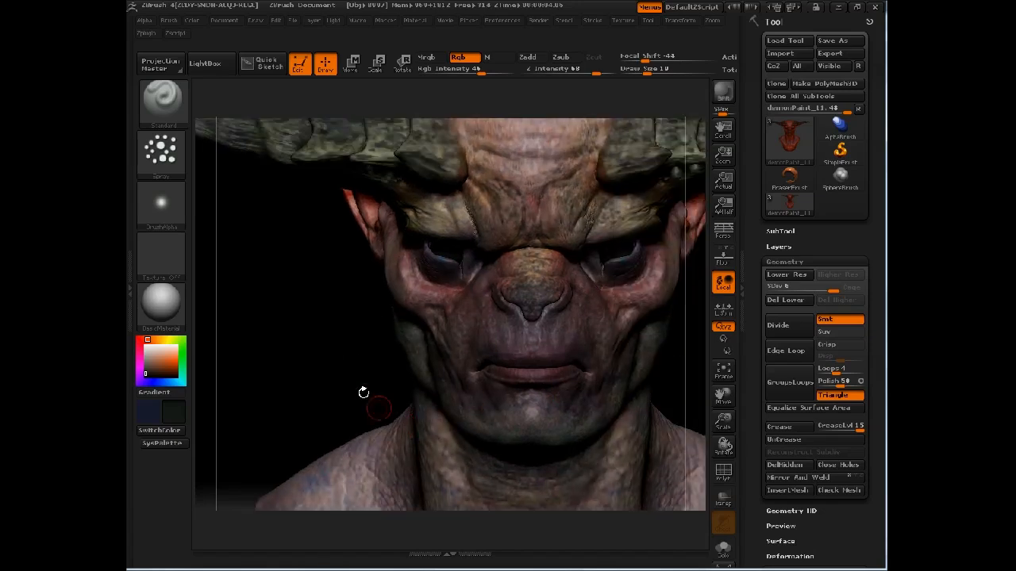
Increase the Draw Size to 37 and spray broad dark shading across the neck and under the chin
{"action": "left_click_drag", "start_coordinate": [346, 261], "coordinate": [352, 119]}
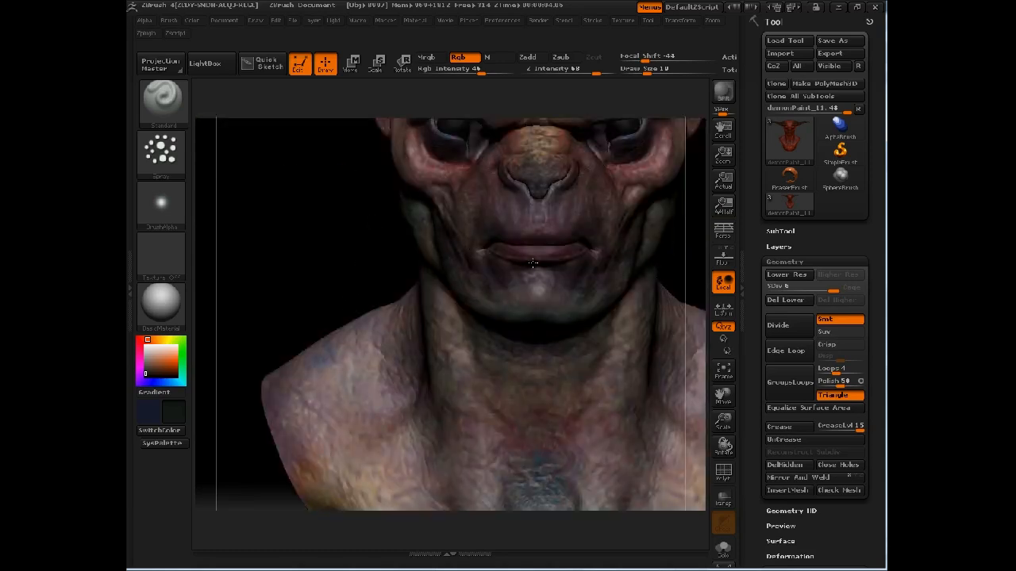
{"action": "right_click_drag", "start_coordinate": [531, 273], "coordinate": [516, 253], "text": "alt"}
{"action": "key", "text": "space"}
{"action": "left_click", "coordinate": [454, 315]}
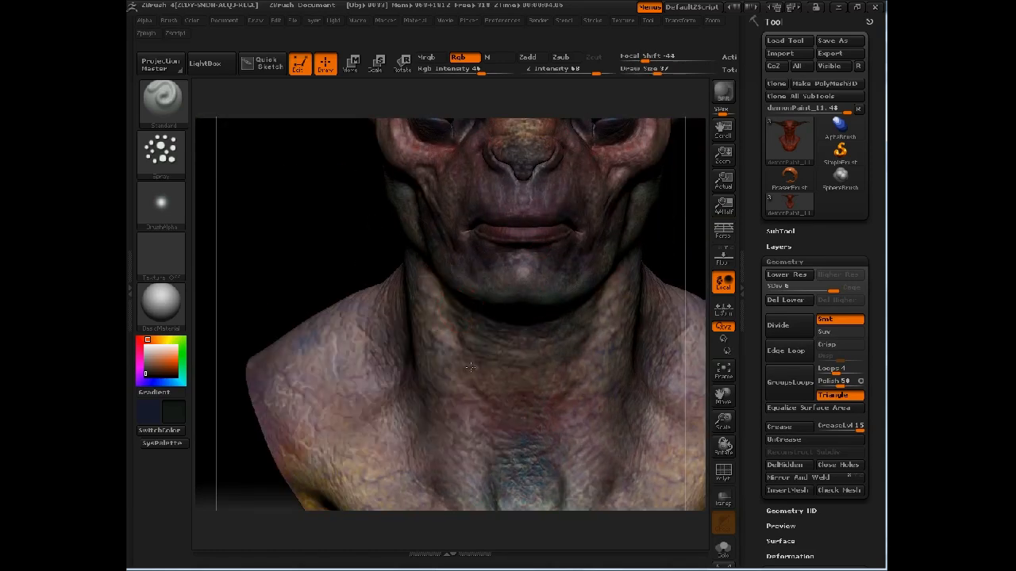
{"action": "mouse_move", "coordinate": [466, 373]}
{"action": "left_mouse_down"}
{"action": "mouse_move", "coordinate": [488, 446]}
{"action": "mouse_move", "coordinate": [530, 468]}
{"action": "mouse_move", "coordinate": [571, 441]}
{"action": "mouse_move", "coordinate": [570, 321]}
{"action": "left_mouse_up"}
Shade the throat and upper chest with the Draw Size at 14, and extend the shading around the collarbones at size 23
{"action": "key", "text": "space"}
{"action": "left_click", "coordinate": [535, 316]}
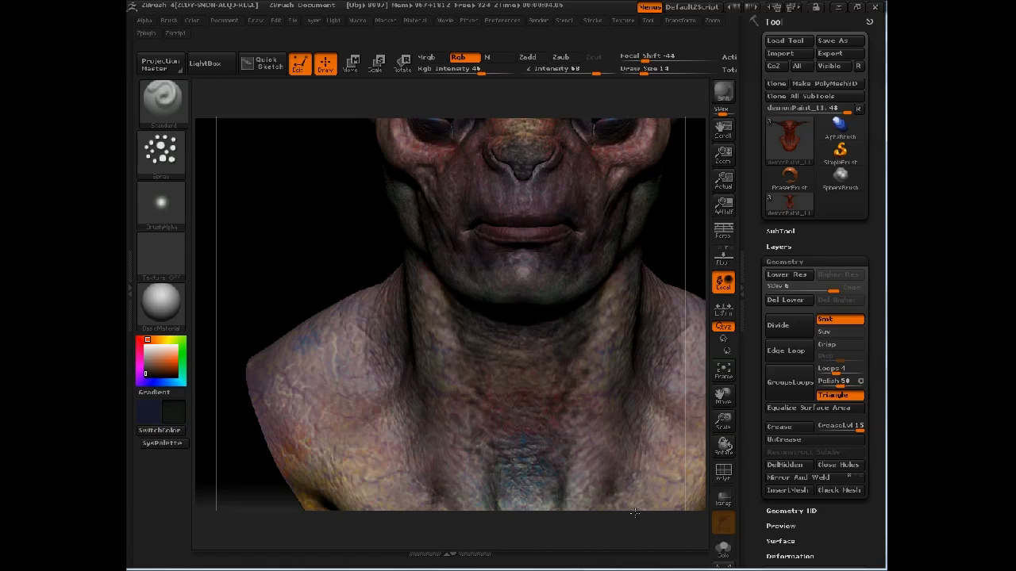
{"action": "key", "text": "space"}
{"action": "left_click", "coordinate": [635, 373]}
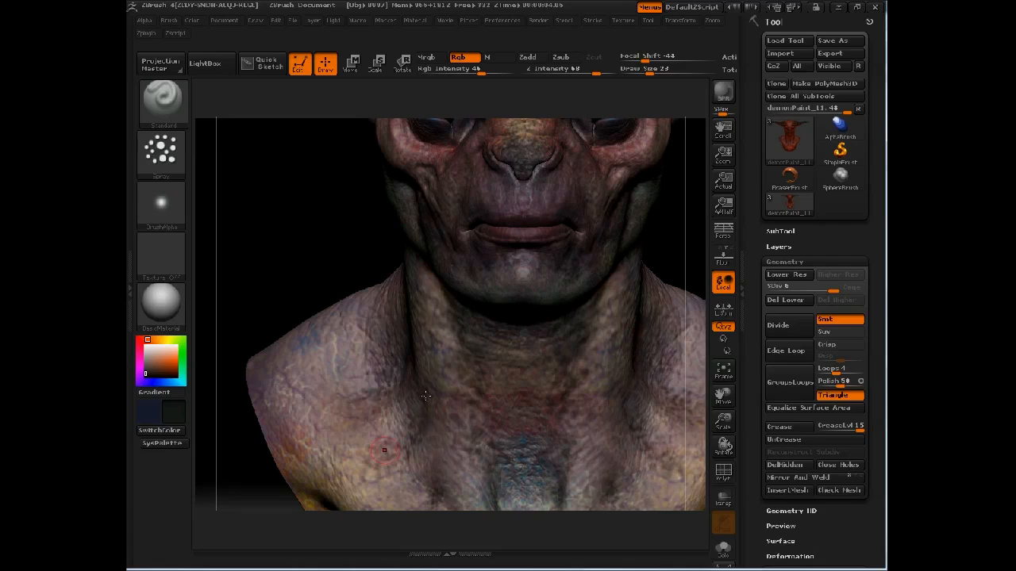
Frame the whole bust and turn it to examine the shading on the neck, shoulders and chest
{"action": "key", "text": "f"}
{"action": "left_click_drag", "start_coordinate": [579, 289], "coordinate": [662, 165], "text": "alt"}
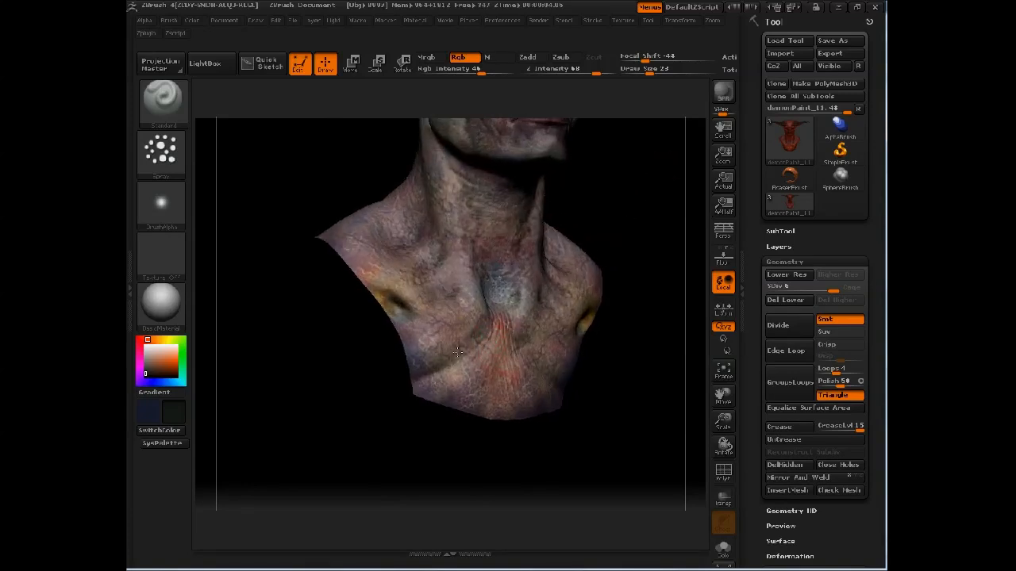
{"action": "left_click_drag", "start_coordinate": [319, 346], "coordinate": [385, 485], "text": "alt"}
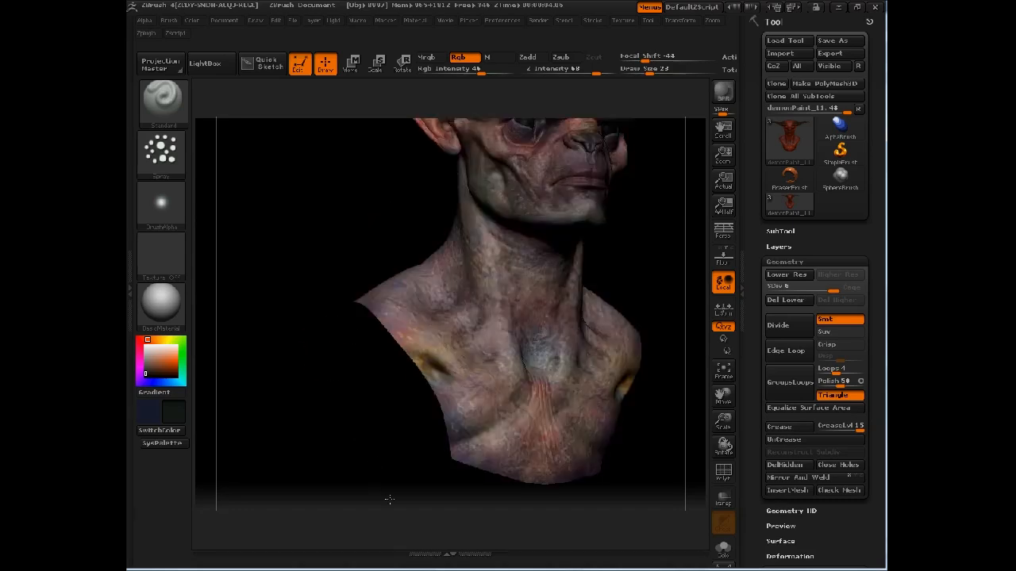
Spray dark shading around the ear and along the side of the head and neck
{"action": "left_click_drag", "start_coordinate": [424, 300], "coordinate": [434, 355]}
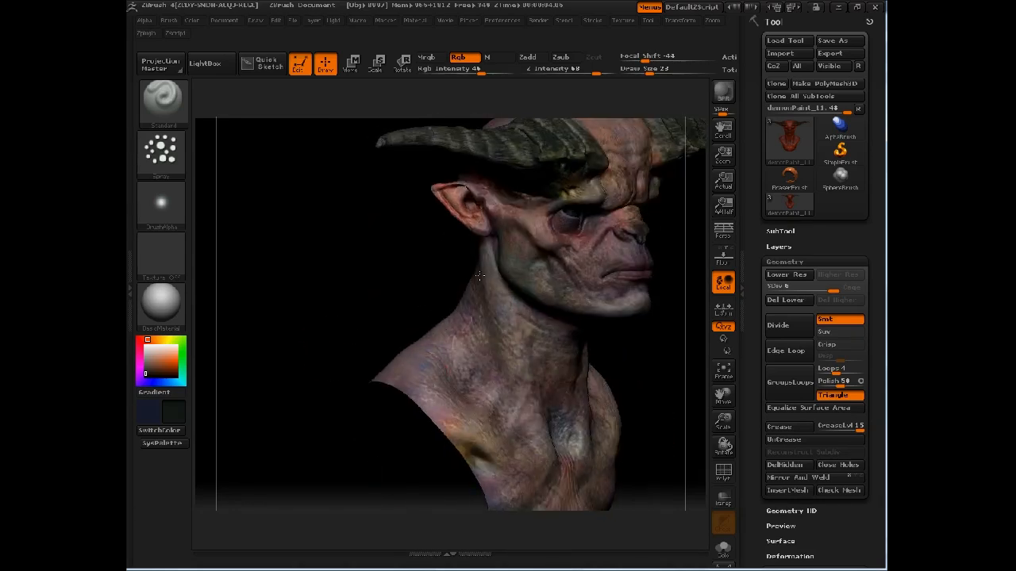
{"action": "left_click_drag", "start_coordinate": [410, 249], "coordinate": [390, 342]}
{"action": "left_click_drag", "start_coordinate": [407, 411], "coordinate": [467, 371], "text": "alt"}
{"action": "left_click_drag", "start_coordinate": [451, 246], "coordinate": [350, 312], "text": "alt"}
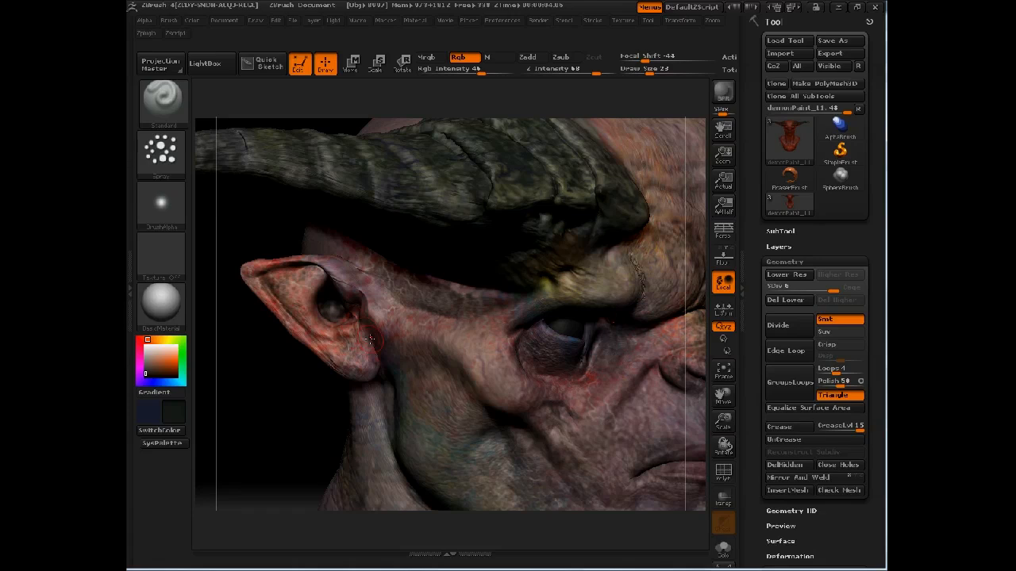
{"action": "left_click_drag", "start_coordinate": [207, 387], "coordinate": [167, 385]}
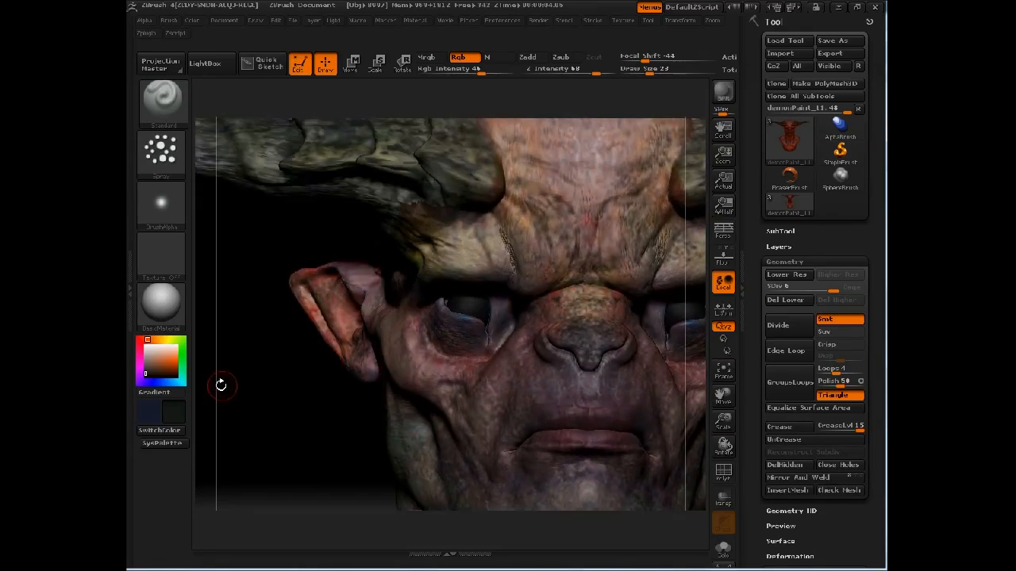
Sample a tan color from the brow ridge and spray light highlights on the front of the face
{"action": "mouse_move", "coordinate": [175, 406]}
{"action": "left_mouse_down"}
{"action": "mouse_move", "coordinate": [460, 256]}
{"action": "mouse_move", "coordinate": [473, 262]}
{"action": "left_mouse_up"}
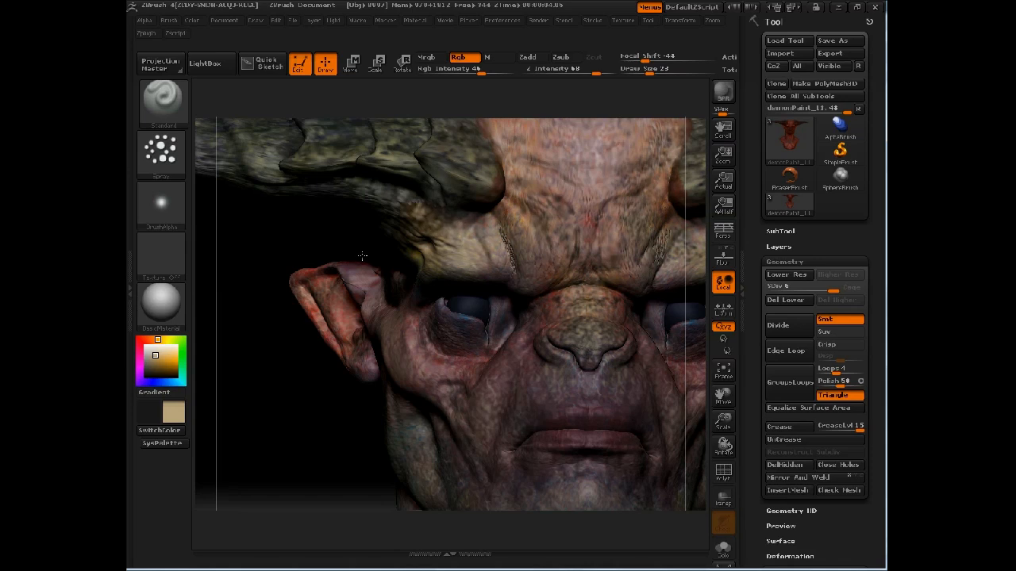
{"action": "left_click_drag", "start_coordinate": [258, 401], "coordinate": [359, 375]}
{"action": "left_click_drag", "start_coordinate": [469, 395], "coordinate": [457, 379]}
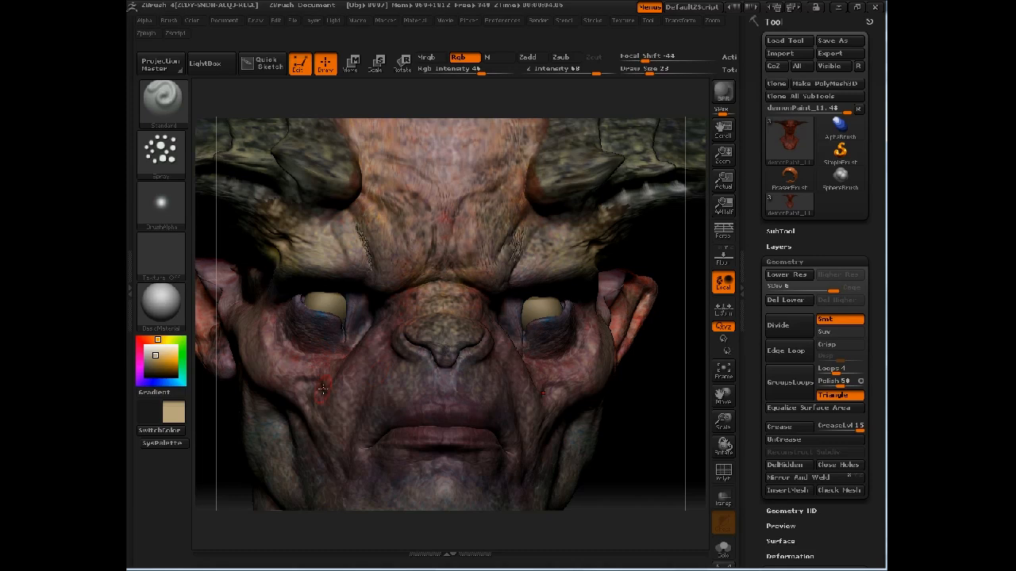
Switch back to the dark color with Alpha 07 and spray speckled shading around the eye and cheek
{"action": "key", "text": "v"}
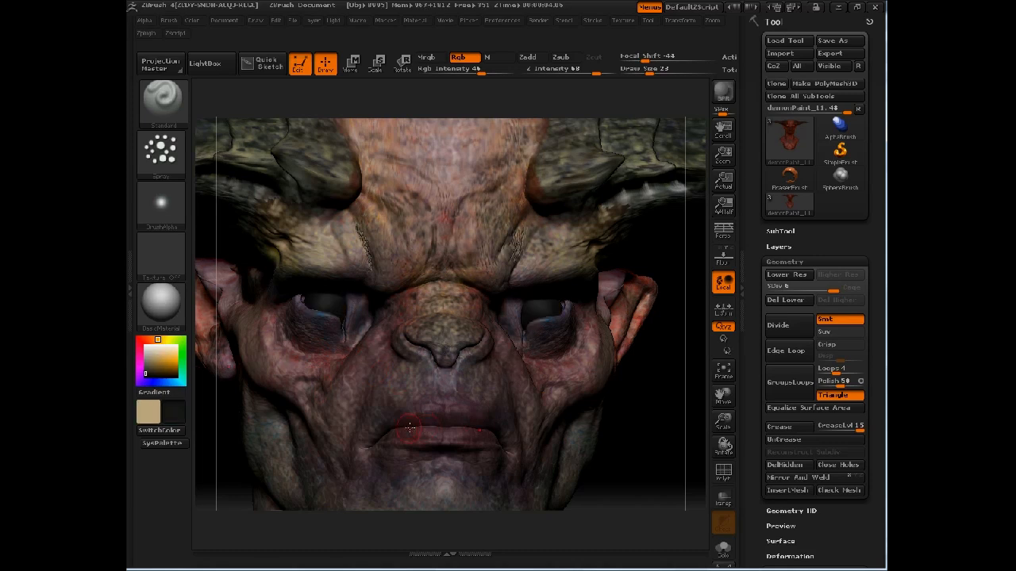
{"action": "left_click_drag", "start_coordinate": [632, 399], "coordinate": [595, 339]}
{"action": "right_click", "coordinate": [601, 342]}
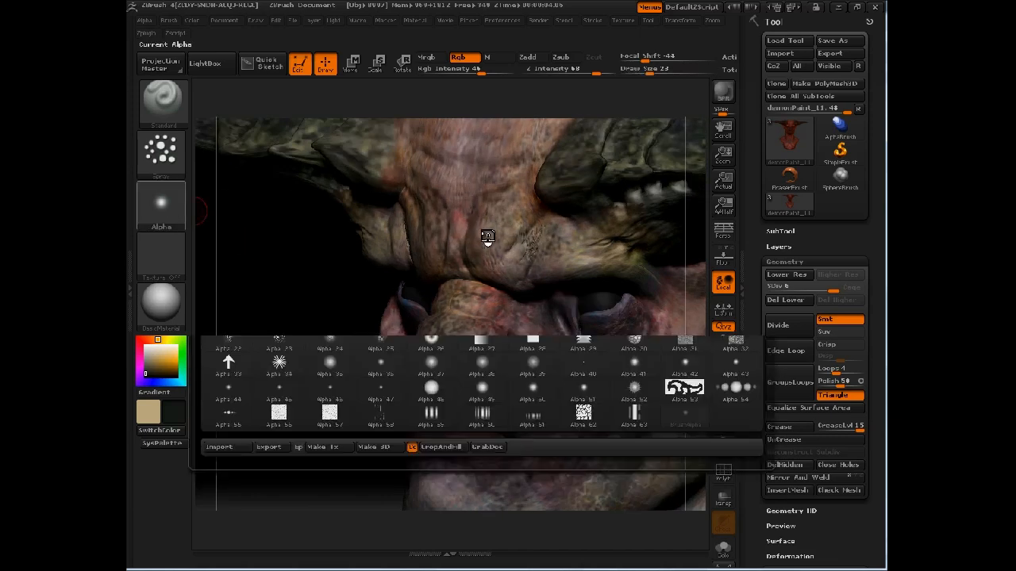
{"action": "left_click", "coordinate": [594, 288]}
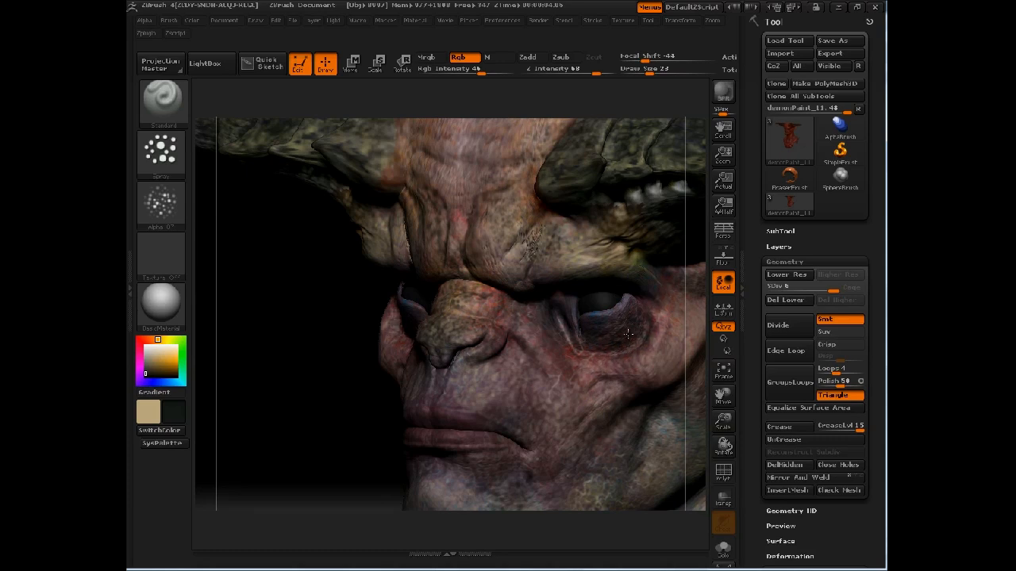
{"action": "key", "text": "shift"}
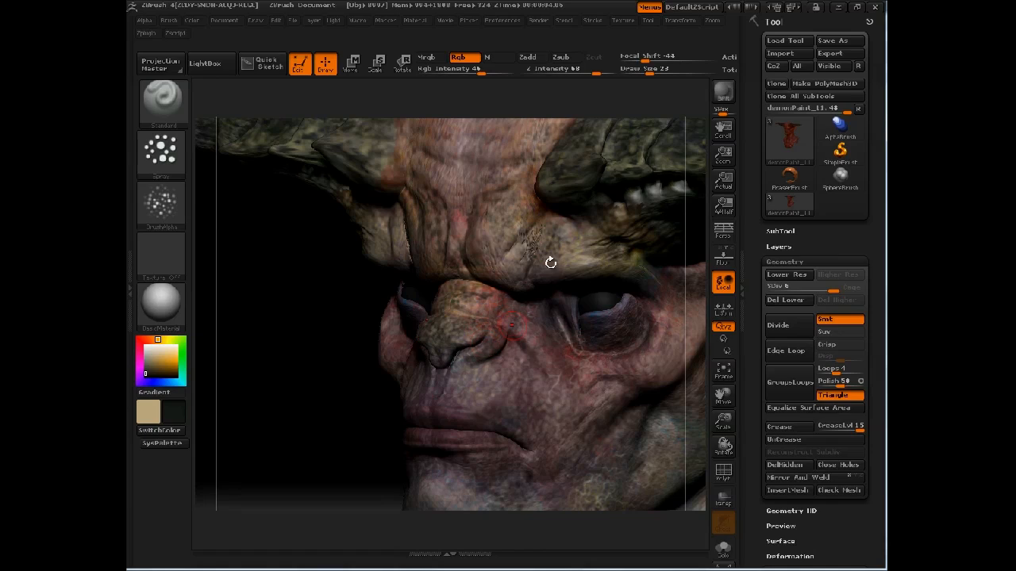
Spray dark mottling over the side of the neck, reducing the Draw Size to 37
{"action": "key", "text": "f"}
{"action": "mouse_move", "coordinate": [600, 288]}
{"action": "left_mouse_down"}
{"action": "mouse_move", "coordinate": [644, 287]}
{"action": "mouse_move", "coordinate": [614, 291]}
{"action": "mouse_move", "coordinate": [376, 234]}
{"action": "mouse_move", "coordinate": [464, 254]}
{"action": "mouse_move", "coordinate": [587, 249]}
{"action": "mouse_move", "coordinate": [576, 336]}
{"action": "mouse_move", "coordinate": [560, 361]}
{"action": "left_mouse_up"}
{"action": "key", "text": "space"}
{"action": "left_click_drag", "start_coordinate": [491, 221], "coordinate": [524, 222]}
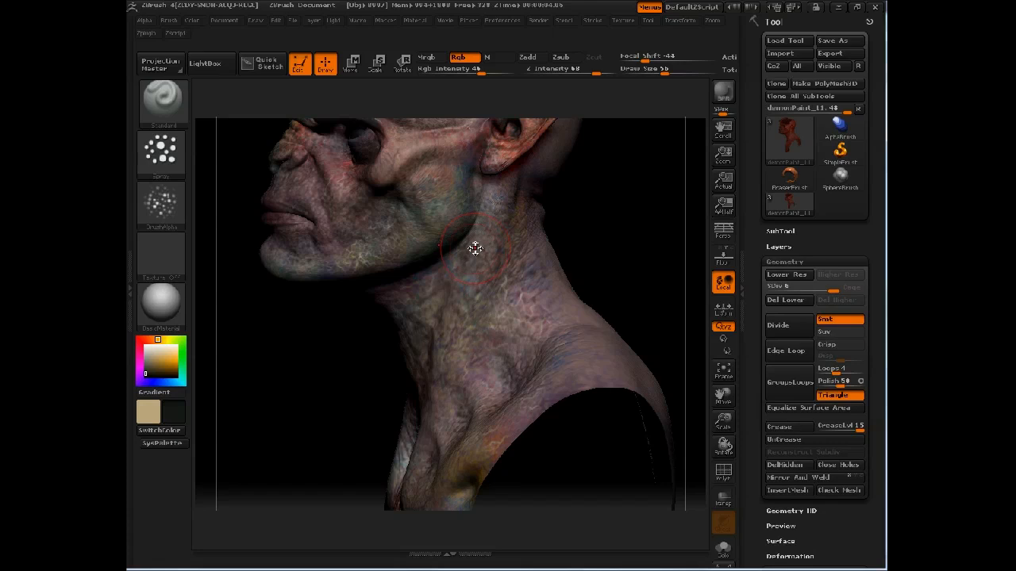
{"action": "key", "text": "space"}
{"action": "left_click_drag", "start_coordinate": [474, 248], "coordinate": [463, 250]}
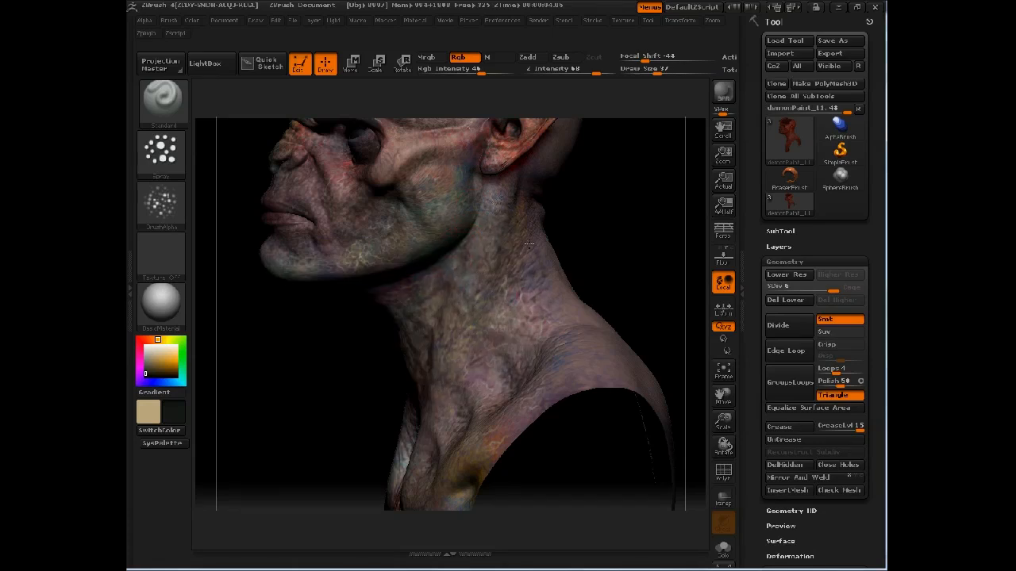
Switch to the tan color with Alpha 44 and lighten it to a pale cream, Red 222, Green 210, Blue 188
{"action": "left_click_drag", "start_coordinate": [644, 243], "coordinate": [595, 82]}
{"action": "mouse_move", "coordinate": [564, 254]}
{"action": "left_mouse_down"}
{"action": "mouse_move", "coordinate": [605, 346]}
{"action": "mouse_move", "coordinate": [657, 370]}
{"action": "left_mouse_up"}
{"action": "left_click_drag", "start_coordinate": [586, 367], "coordinate": [268, 304]}
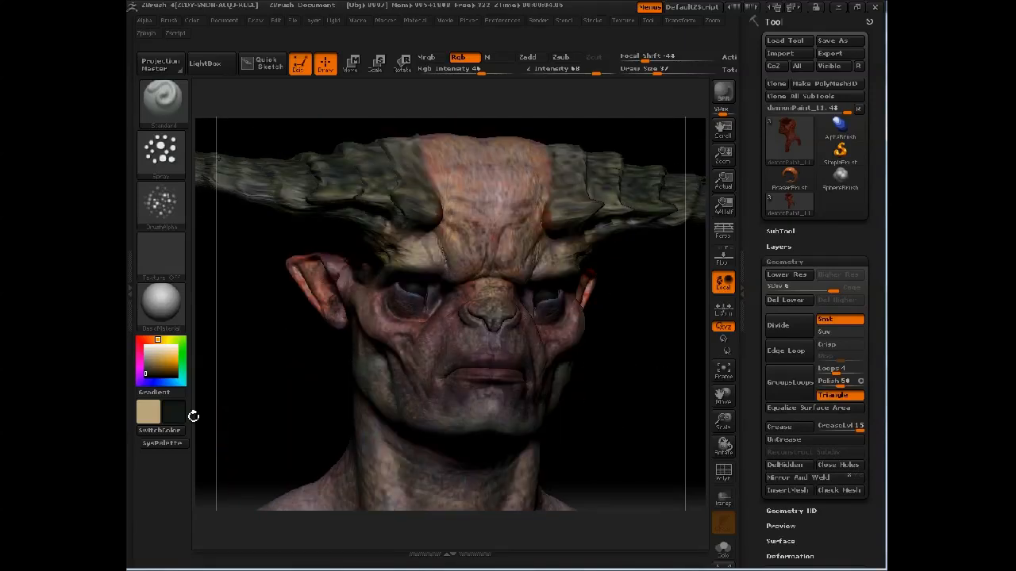
{"action": "key", "text": "v"}
{"action": "left_click", "coordinate": [161, 205]}
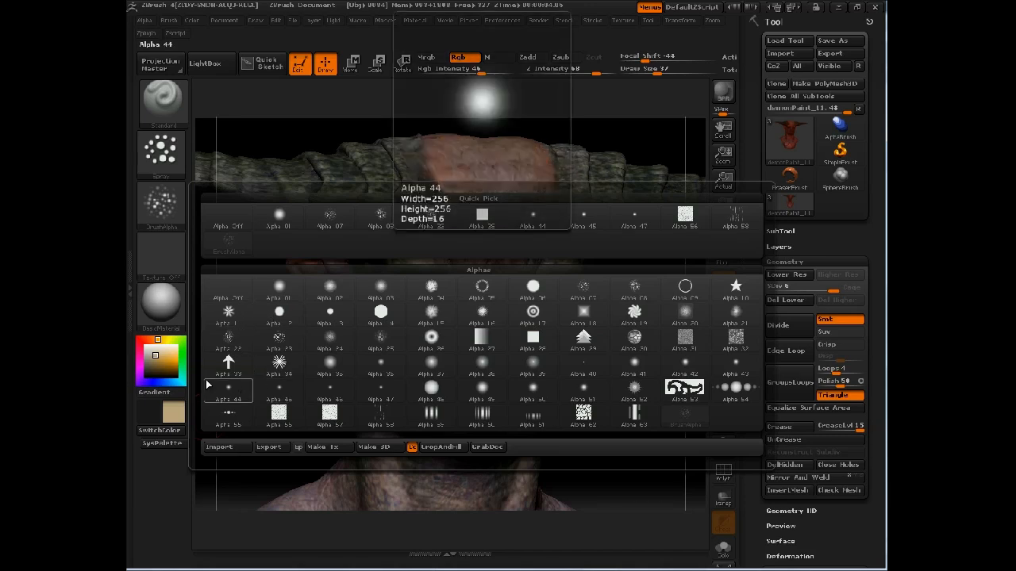
{"action": "left_click", "coordinate": [235, 388]}
{"action": "left_click", "coordinate": [161, 443]}
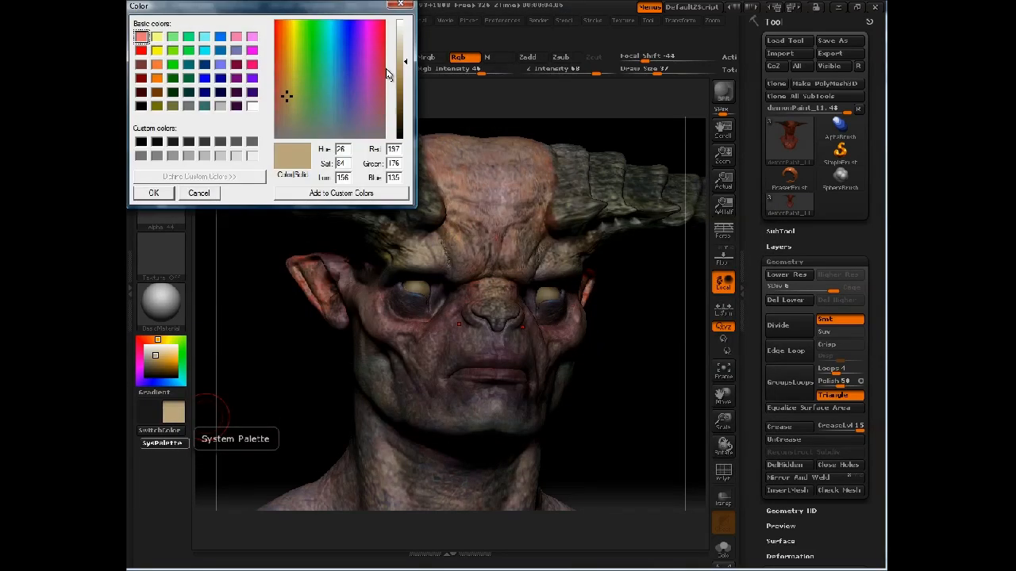
{"action": "left_click", "coordinate": [402, 46]}
{"action": "left_click", "coordinate": [153, 193]}
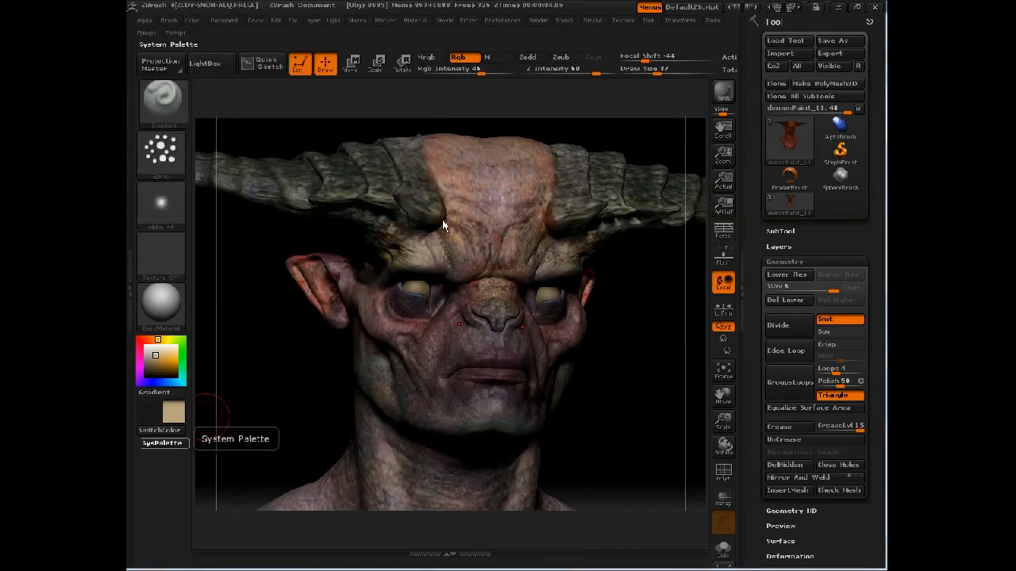
Spray small pale highlights on the face with the Draw Size at 10 and 8
{"action": "key", "text": "space"}
{"action": "left_click_drag", "start_coordinate": [474, 219], "coordinate": [455, 220]}
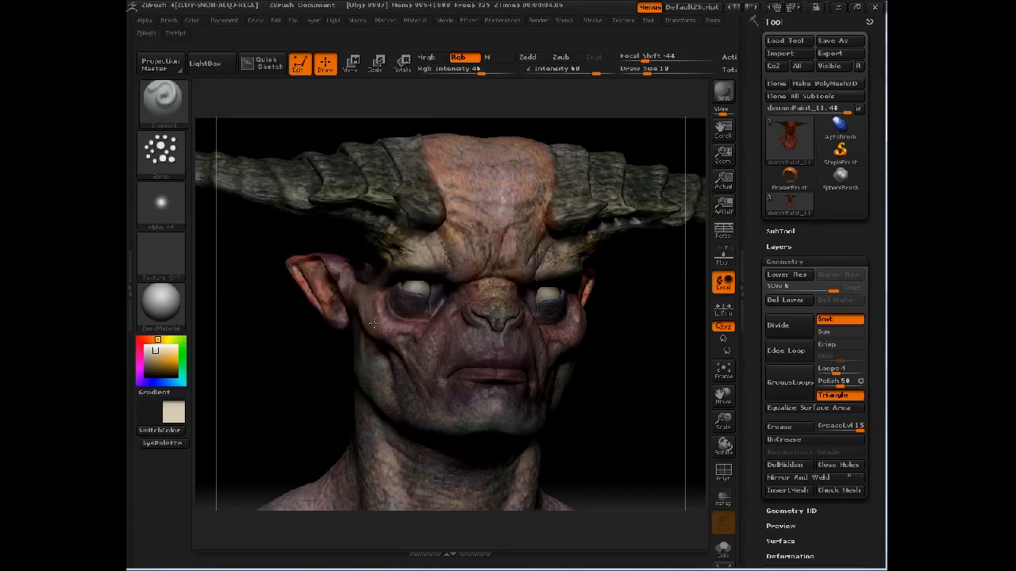
{"action": "key", "text": "space"}
{"action": "left_click_drag", "start_coordinate": [440, 293], "coordinate": [433, 293]}
Stamp faint pale veins on the face using the DragRect stroke with Alpha 22, Draw Size 17 and Rgb Intensity 24
{"action": "left_click", "coordinate": [164, 146]}
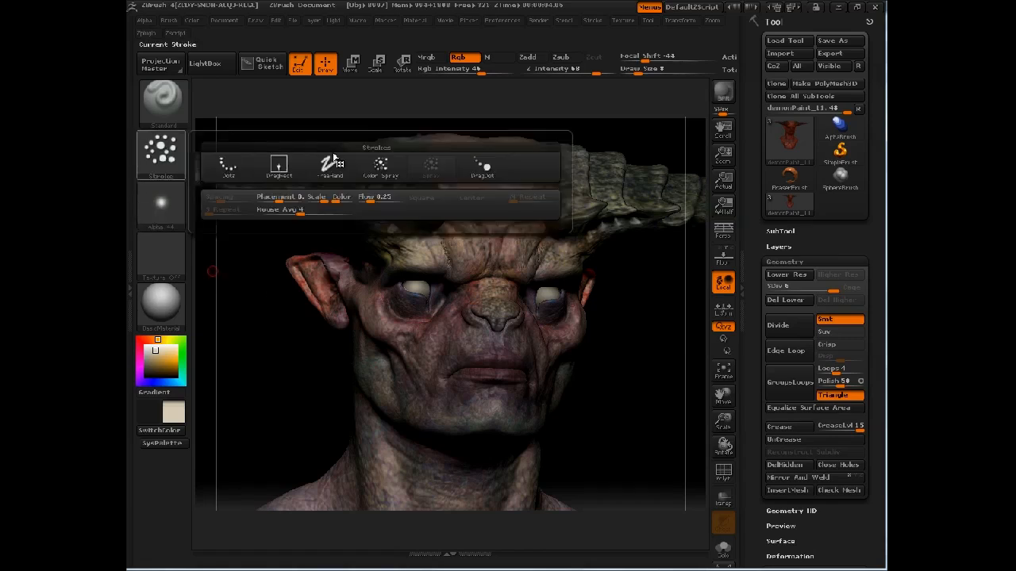
{"action": "left_click", "coordinate": [280, 164]}
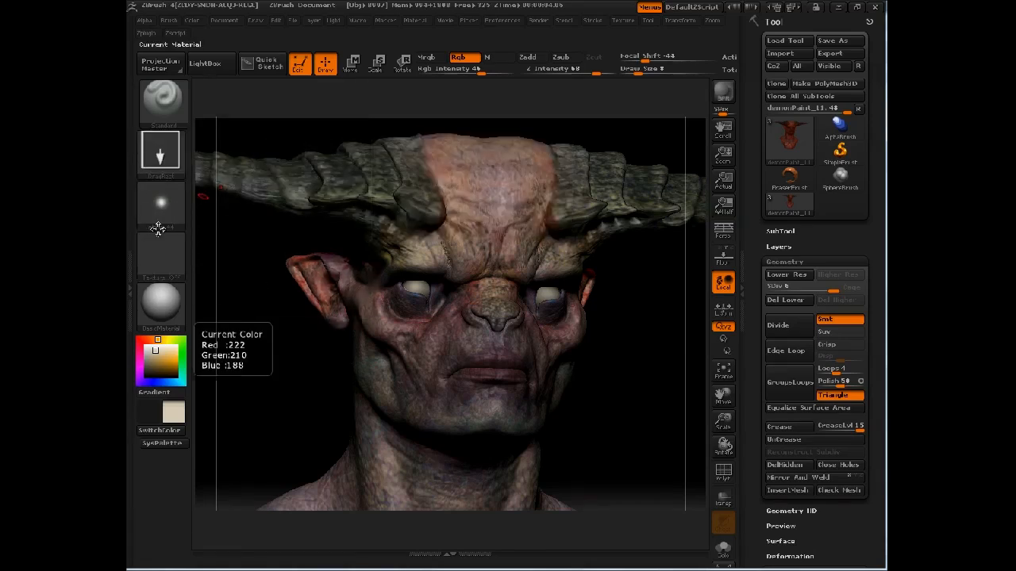
{"action": "left_click", "coordinate": [161, 205]}
{"action": "left_click", "coordinate": [230, 349]}
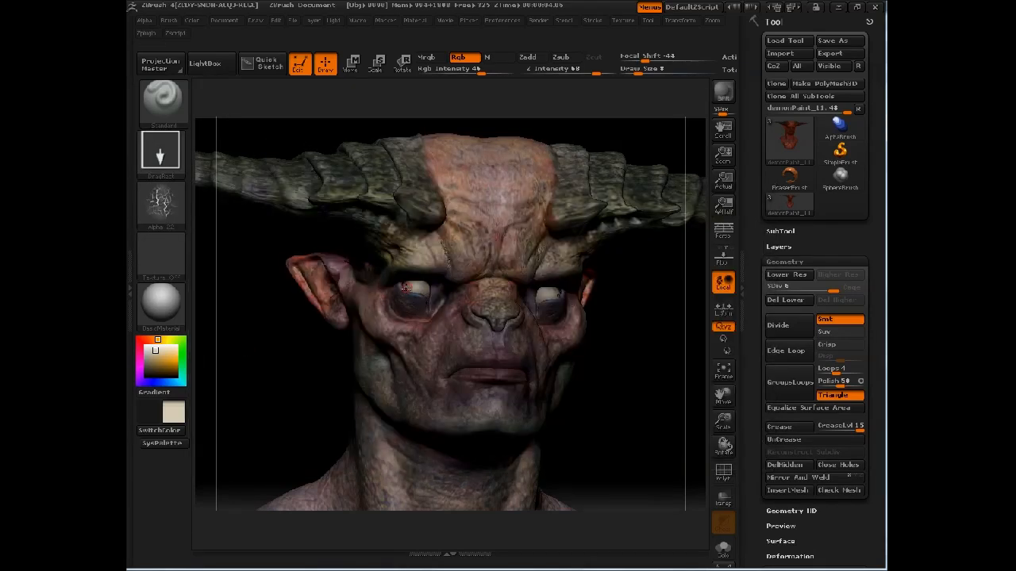
{"action": "key", "text": "space"}
{"action": "left_click_drag", "start_coordinate": [399, 291], "coordinate": [442, 250]}
{"action": "key", "text": "space"}
{"action": "left_click_drag", "start_coordinate": [497, 398], "coordinate": [481, 398]}
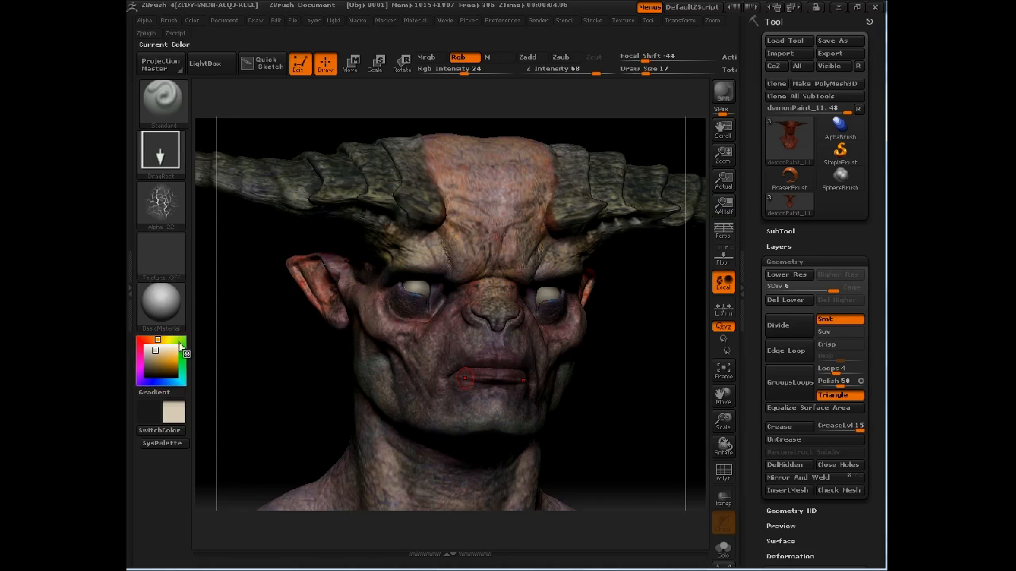
Replace the dark paint color with a dark purple, Red 71, Green 48, Blue 63
{"action": "key", "text": "v"}
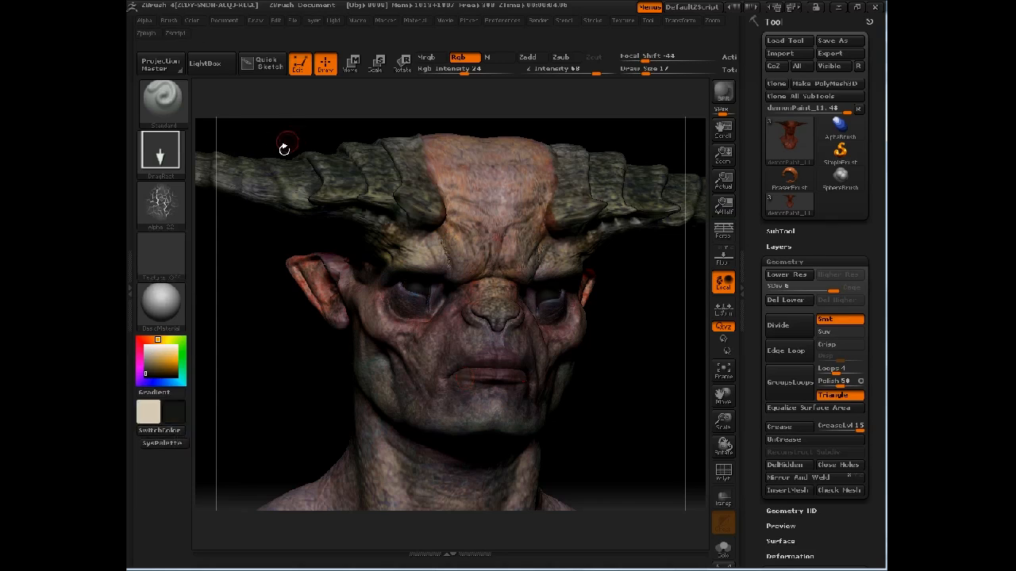
{"action": "left_click", "coordinate": [165, 441]}
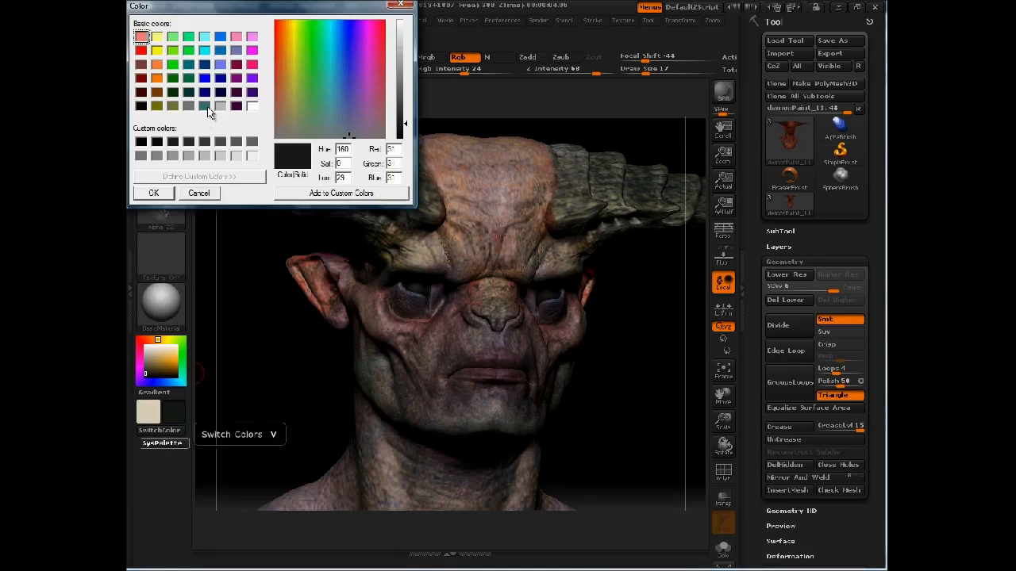
{"action": "left_click", "coordinate": [237, 64]}
{"action": "left_click", "coordinate": [373, 116]}
{"action": "left_click", "coordinate": [405, 112]}
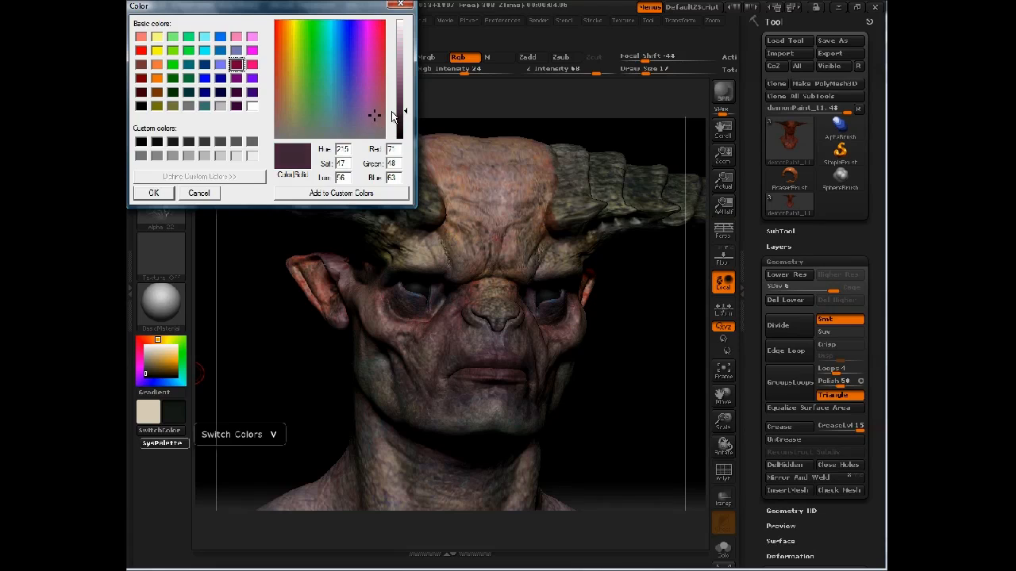
{"action": "left_click", "coordinate": [168, 193]}
Raise the Rgb Intensity to 41 and stamp dark purple veins over the face and the rest of the bust
{"action": "mouse_move", "coordinate": [590, 380]}
{"action": "left_mouse_down"}
{"action": "mouse_move", "coordinate": [486, 343]}
{"action": "mouse_move", "coordinate": [512, 370]}
{"action": "left_mouse_up"}
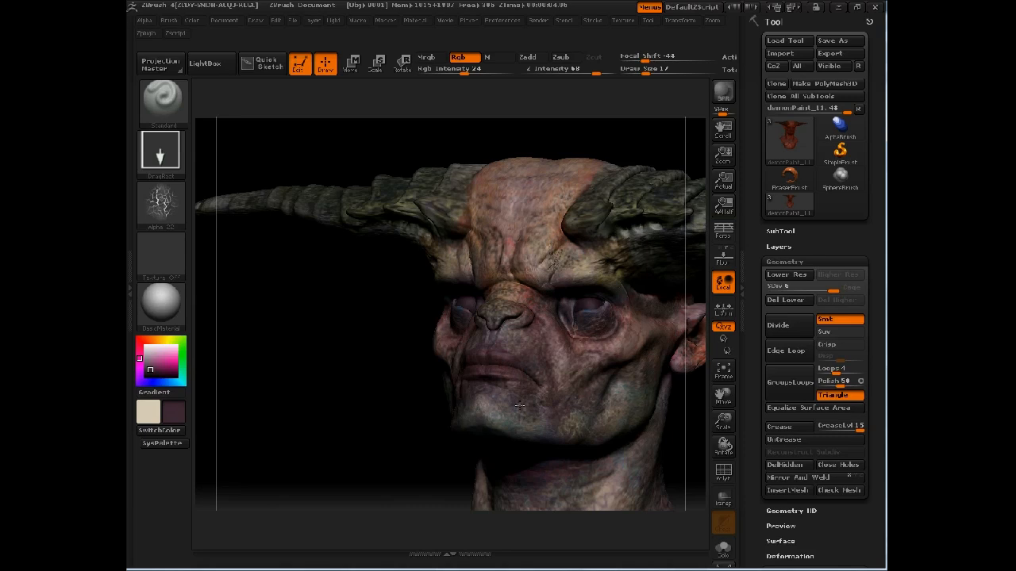
{"action": "key", "text": "space"}
{"action": "left_click_drag", "start_coordinate": [555, 395], "coordinate": [567, 395]}
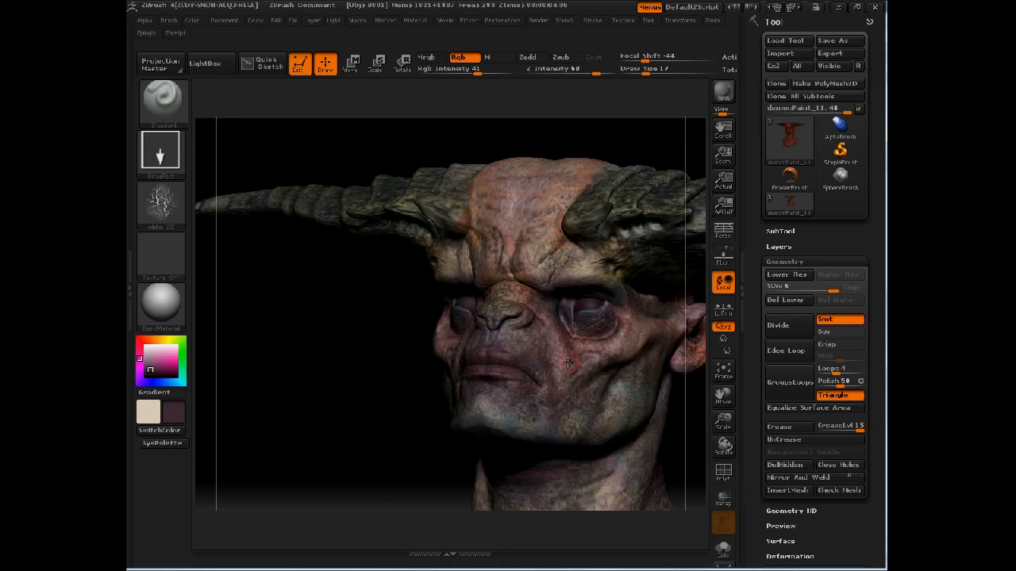
{"action": "key", "text": "f"}
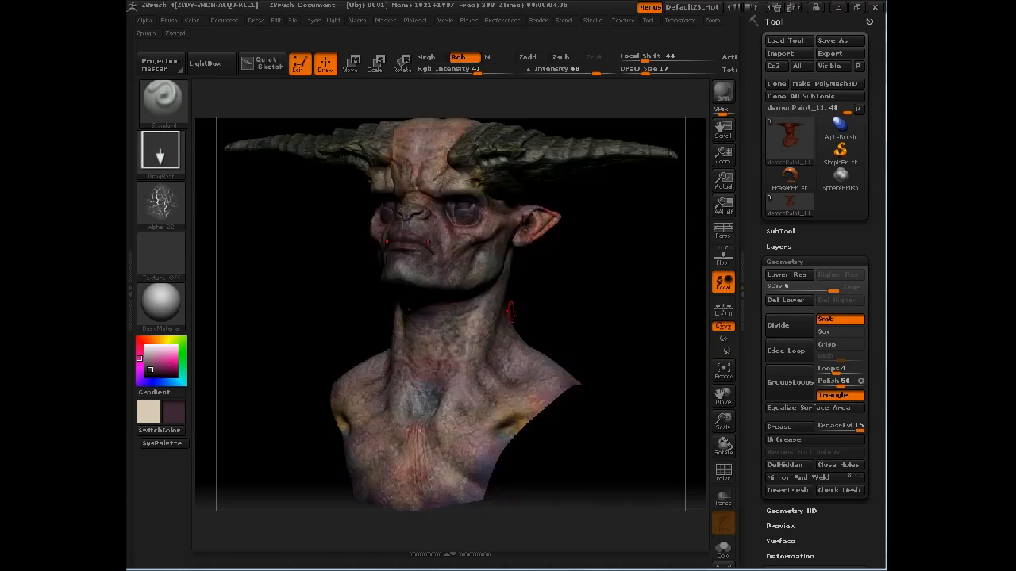
{"action": "left_click_drag", "start_coordinate": [555, 296], "coordinate": [562, 254], "text": "alt"}
{"action": "mouse_move", "coordinate": [601, 299]}
{"action": "left_mouse_down"}
{"action": "mouse_move", "coordinate": [536, 279]}
{"action": "mouse_move", "coordinate": [595, 302]}
{"action": "mouse_move", "coordinate": [544, 265]}
{"action": "mouse_move", "coordinate": [635, 341]}
{"action": "mouse_move", "coordinate": [598, 294]}
{"action": "mouse_move", "coordinate": [585, 362]}
{"action": "mouse_move", "coordinate": [601, 307]}
{"action": "mouse_move", "coordinate": [537, 312]}
{"action": "mouse_move", "coordinate": [631, 307]}
{"action": "mouse_move", "coordinate": [595, 315]}
{"action": "left_mouse_up"}
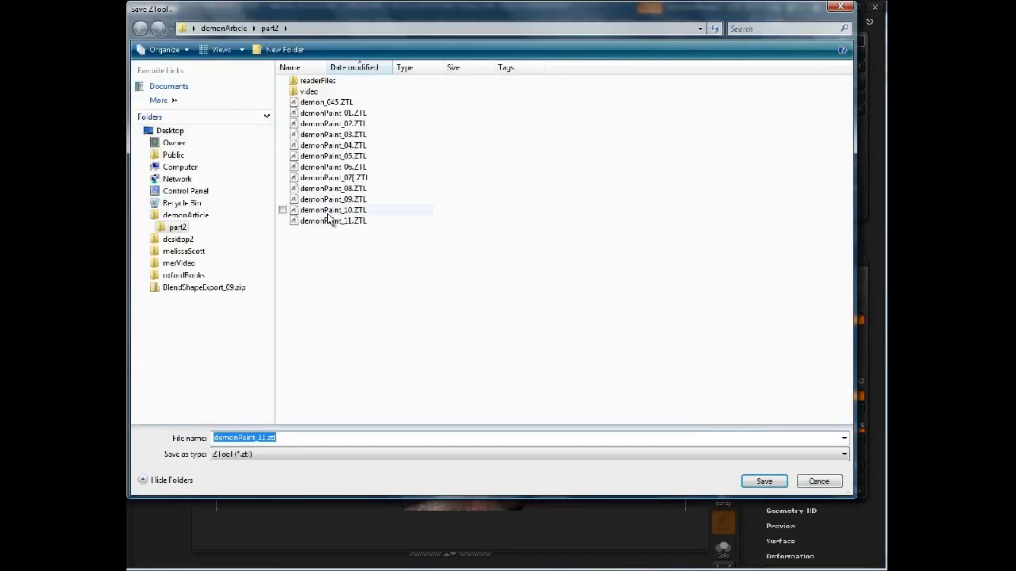
Save the tool as demonPaint_12 in the part2 folder
{"action": "left_click", "coordinate": [328, 210]}
{"action": "left_click", "coordinate": [325, 221]}
{"action": "double_click", "coordinate": [262, 439]}
{"action": "left_click_drag", "start_coordinate": [263, 439], "coordinate": [393, 438]}
{"action": "type", "text": "2"}
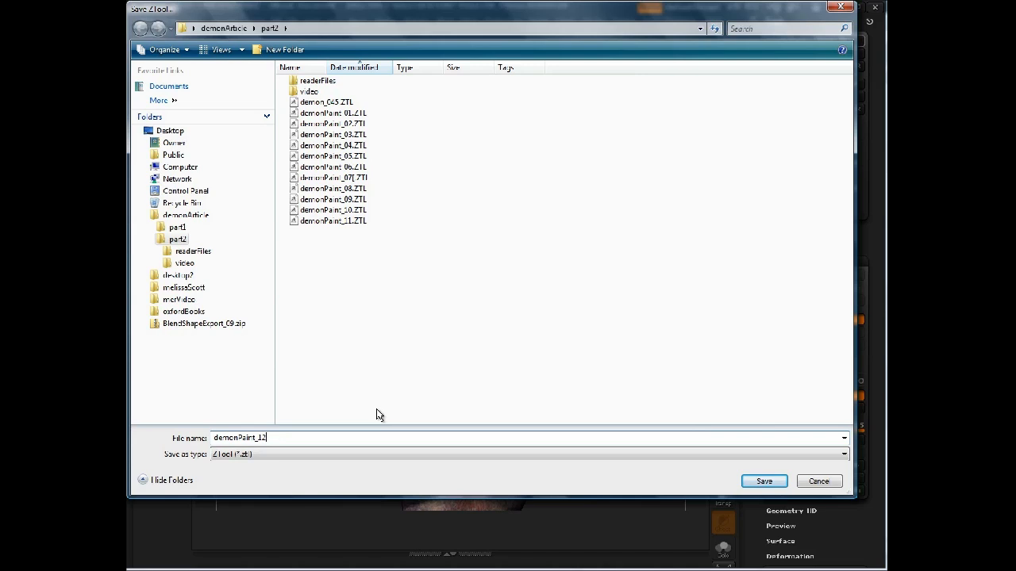
{"action": "key", "text": "Return"}
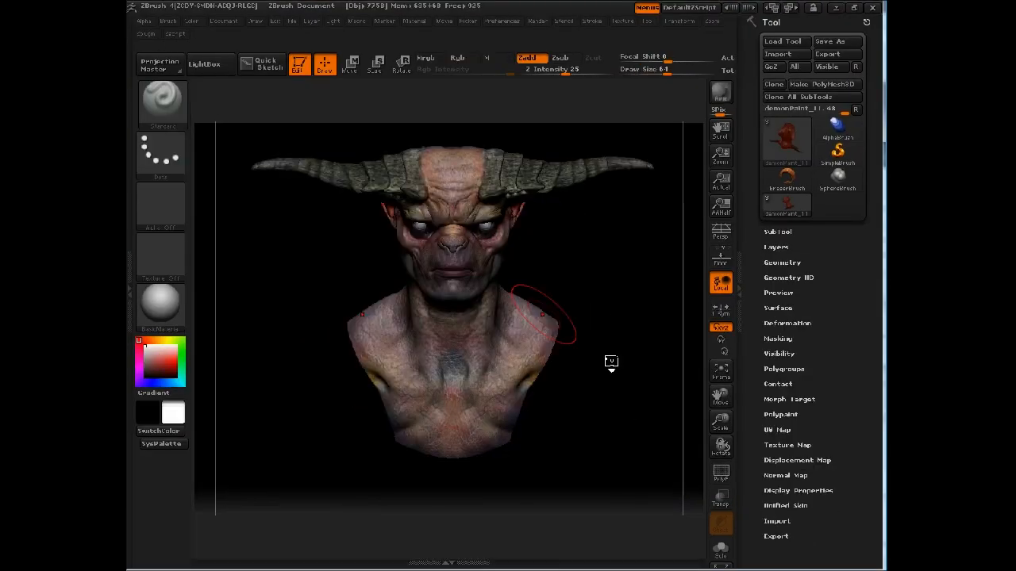
Turn the whole bust from side to side to examine the finished skin paint on the head, neck and chest
{"action": "mouse_move", "coordinate": [621, 281]}
{"action": "left_mouse_down"}
{"action": "mouse_move", "coordinate": [612, 280]}
{"action": "mouse_move", "coordinate": [612, 253]}
{"action": "mouse_move", "coordinate": [583, 253]}
{"action": "mouse_move", "coordinate": [583, 266]}
{"action": "left_mouse_up"}
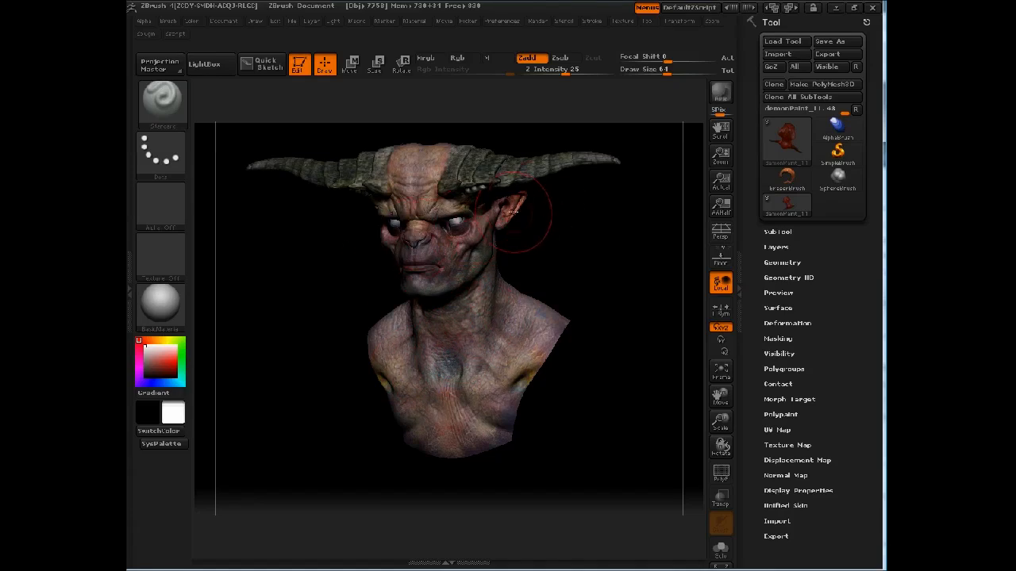
{"action": "mouse_move", "coordinate": [560, 243]}
{"action": "left_mouse_down"}
{"action": "mouse_move", "coordinate": [574, 243]}
{"action": "mouse_move", "coordinate": [379, 245]}
{"action": "left_mouse_up"}
{"action": "left_click_drag", "start_coordinate": [298, 243], "coordinate": [341, 238]}
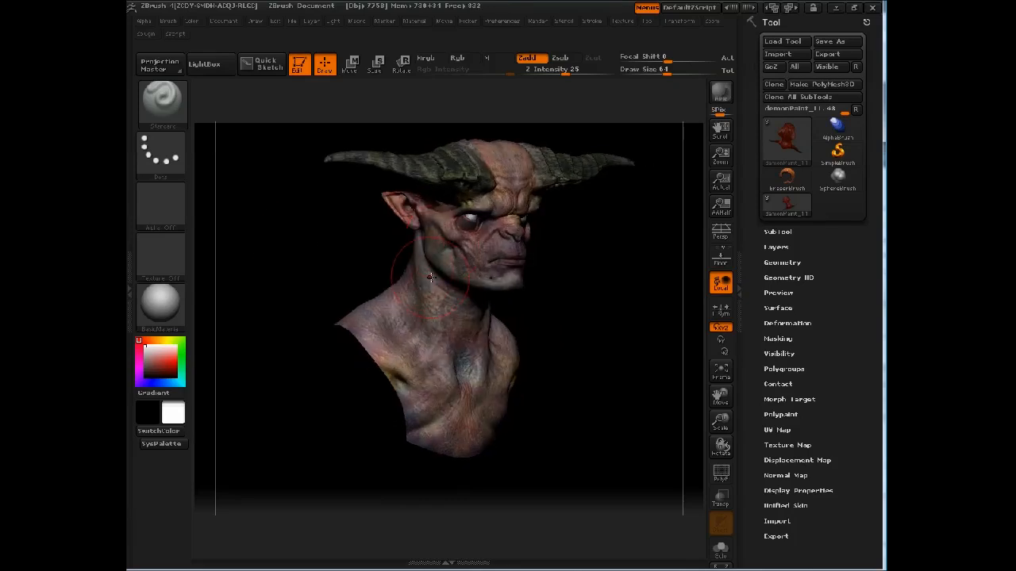
{"action": "mouse_move", "coordinate": [577, 311]}
{"action": "left_mouse_down"}
{"action": "mouse_move", "coordinate": [567, 322]}
{"action": "mouse_move", "coordinate": [555, 314]}
{"action": "left_mouse_up"}
{"action": "left_click_drag", "start_coordinate": [331, 265], "coordinate": [357, 248]}
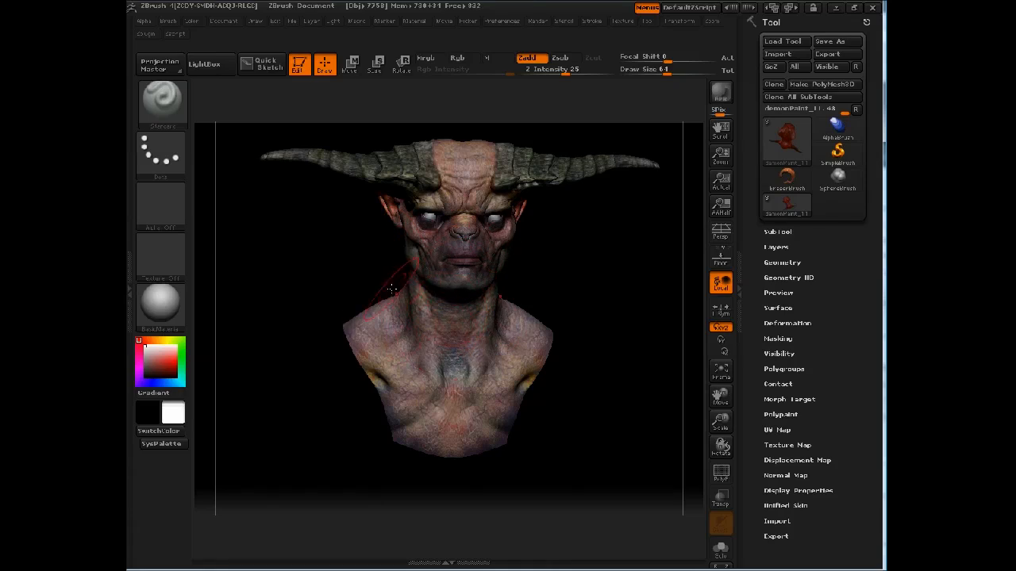
{"action": "left_click_drag", "start_coordinate": [590, 279], "coordinate": [644, 276]}
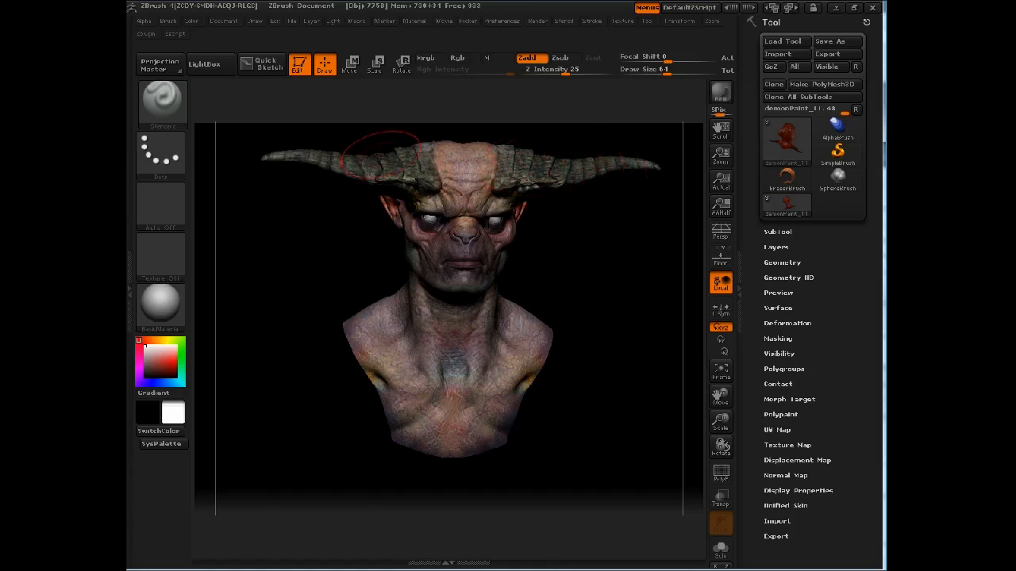
{"action": "left_click_drag", "start_coordinate": [286, 195], "coordinate": [284, 192]}
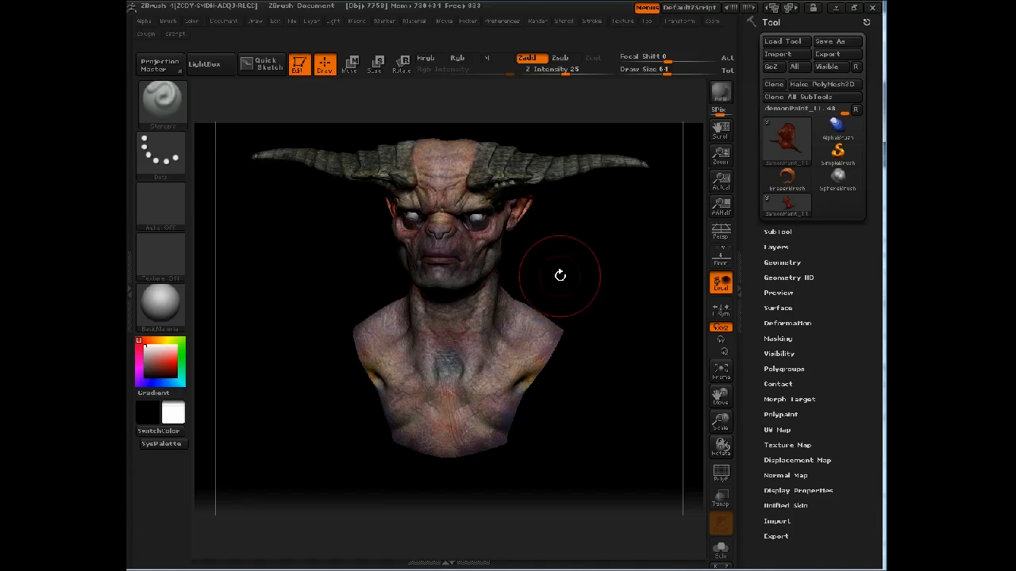
{"action": "mouse_move", "coordinate": [555, 262]}
{"action": "left_mouse_down"}
{"action": "mouse_move", "coordinate": [596, 249]}
{"action": "mouse_move", "coordinate": [610, 256]}
{"action": "mouse_move", "coordinate": [525, 261]}
{"action": "mouse_move", "coordinate": [543, 259]}
{"action": "left_mouse_up"}
{"action": "mouse_move", "coordinate": [617, 294]}
{"action": "left_mouse_down"}
{"action": "mouse_move", "coordinate": [605, 283]}
{"action": "mouse_move", "coordinate": [613, 278]}
{"action": "left_mouse_up"}
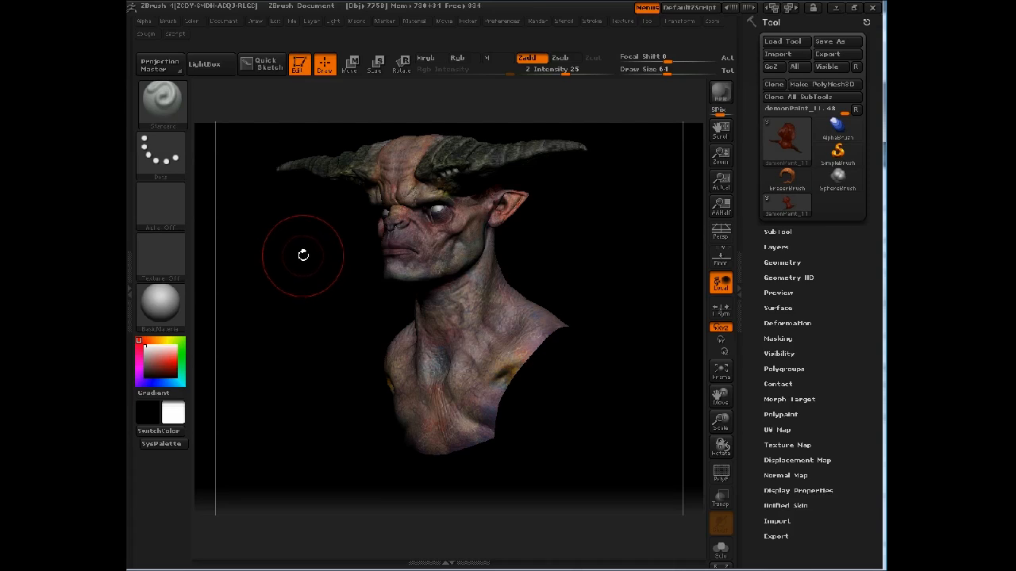
Examine the bust's skin paint from front and three-quarter views, and open the tool's Layers section
{"action": "mouse_move", "coordinate": [390, 297]}
{"action": "left_mouse_down", "text": "shift"}
{"action": "mouse_move", "coordinate": [317, 299]}
{"action": "mouse_move", "coordinate": [293, 258]}
{"action": "mouse_move", "coordinate": [334, 256]}
{"action": "left_mouse_up", "text": "shift"}
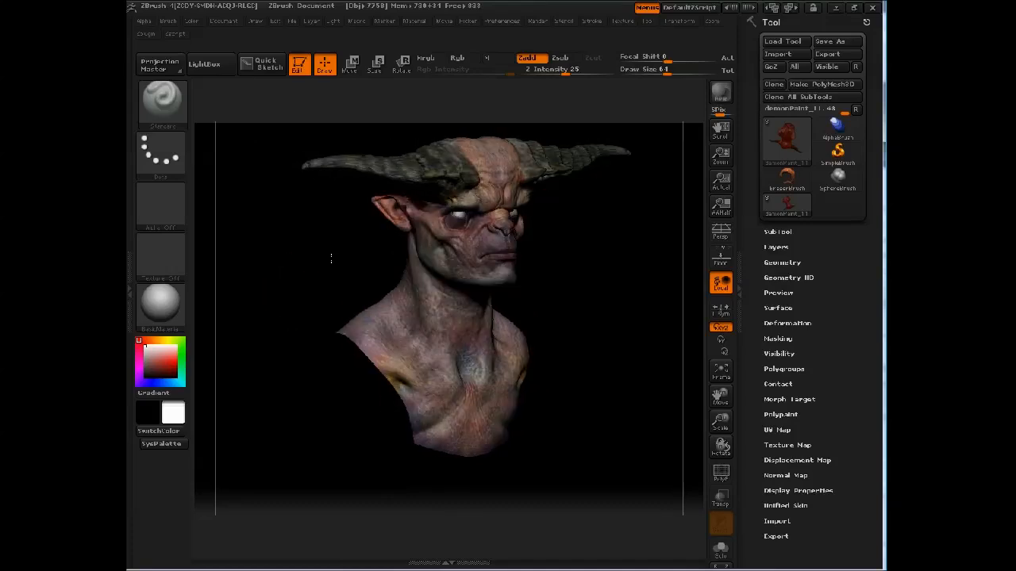
{"action": "left_click_drag", "start_coordinate": [630, 363], "coordinate": [627, 307]}
{"action": "mouse_move", "coordinate": [596, 265]}
{"action": "left_mouse_down"}
{"action": "mouse_move", "coordinate": [585, 265]}
{"action": "mouse_move", "coordinate": [621, 267]}
{"action": "mouse_move", "coordinate": [584, 259]}
{"action": "left_mouse_up"}
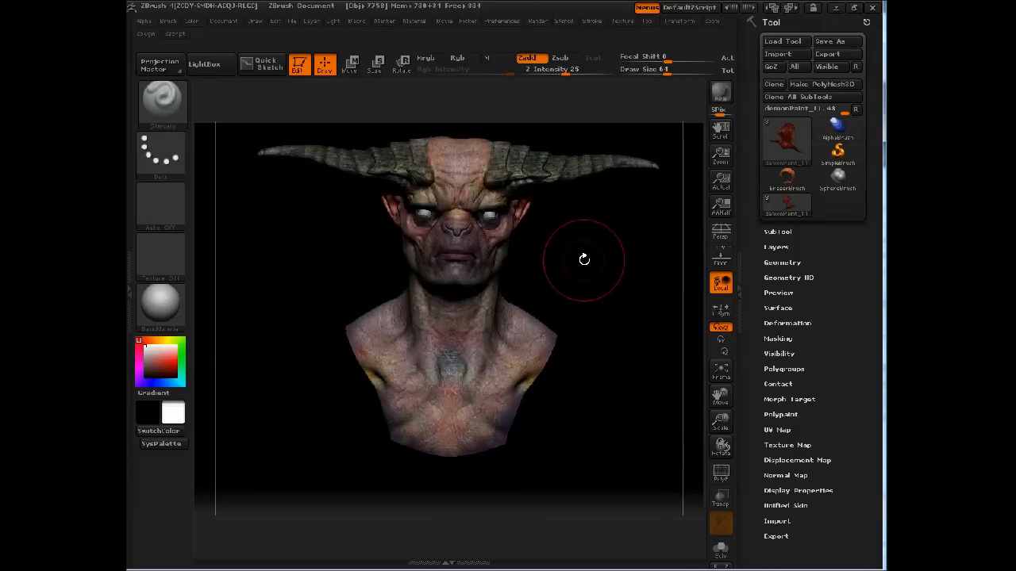
{"action": "left_click_drag", "start_coordinate": [584, 259], "coordinate": [607, 277]}
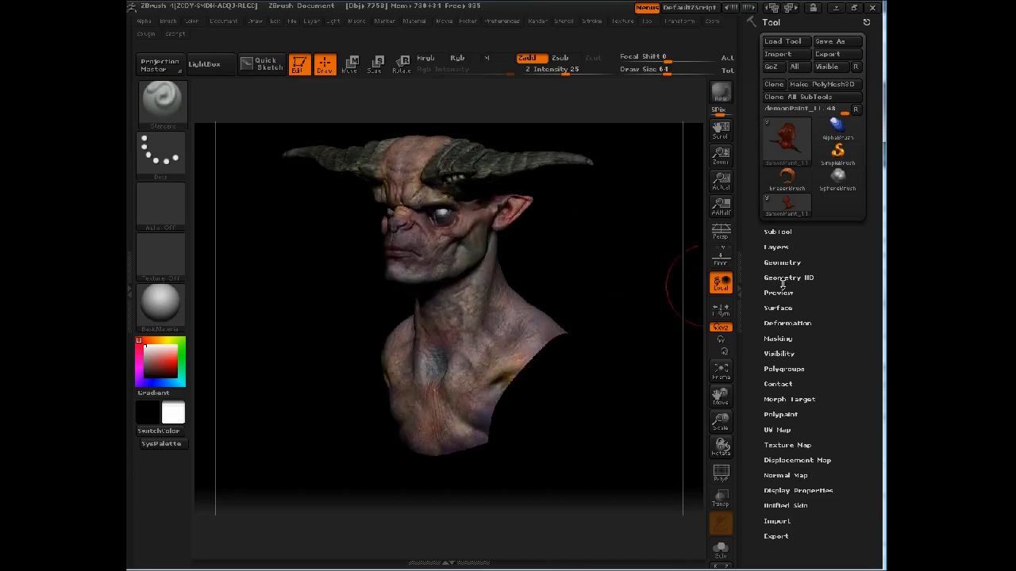
{"action": "left_click", "coordinate": [778, 246]}
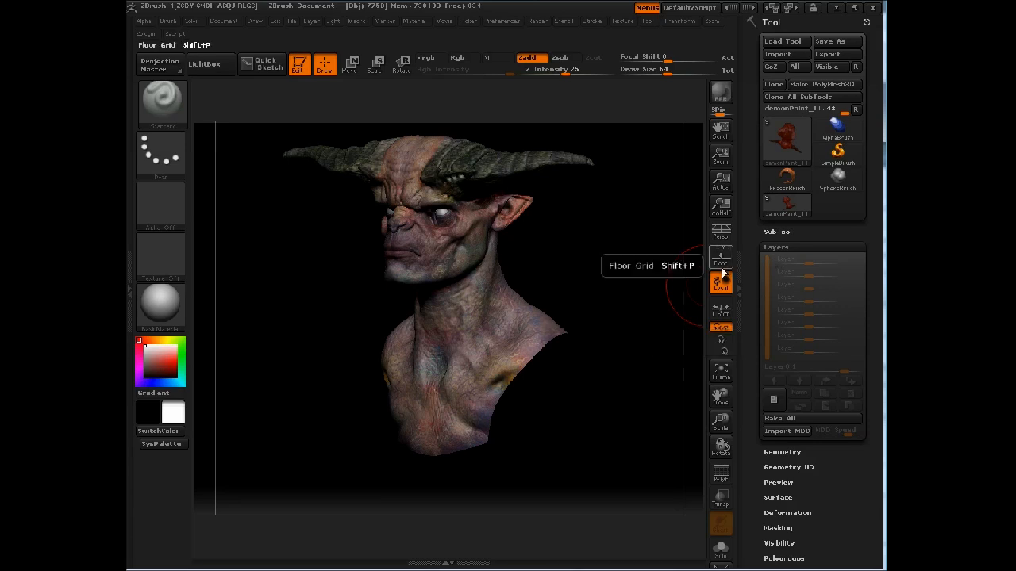
{"action": "mouse_move", "coordinate": [631, 300]}
{"action": "left_mouse_down"}
{"action": "mouse_move", "coordinate": [630, 281]}
{"action": "mouse_move", "coordinate": [651, 281]}
{"action": "left_mouse_up"}
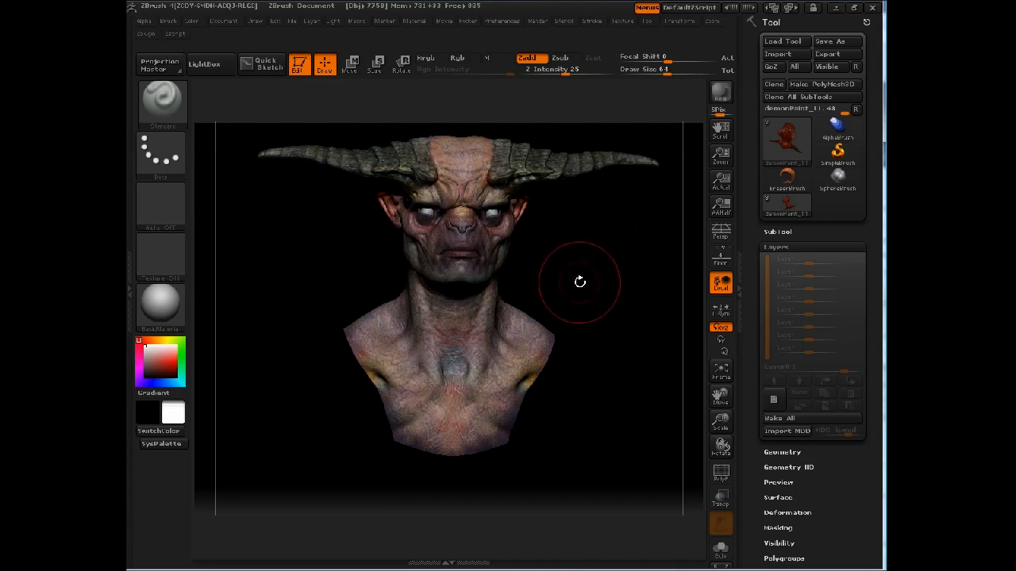
{"action": "left_click_drag", "start_coordinate": [553, 277], "coordinate": [578, 236]}
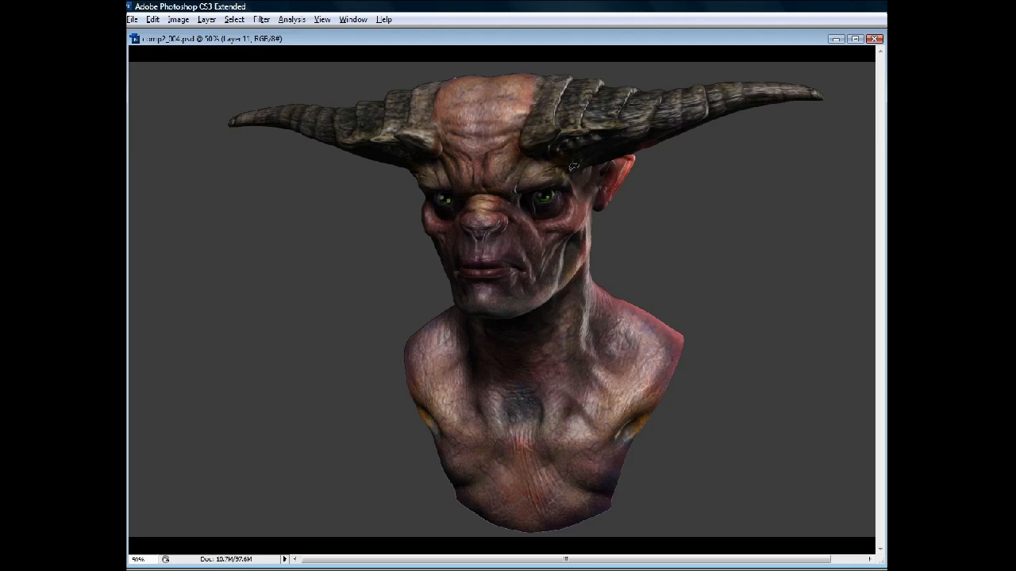
Switch to comp2_004.psd in Photoshop and hide the overlay, Layer 5, Layer 0, Layer 3 and Layer 6 render passes
{"action": "key", "text": "Tab"}
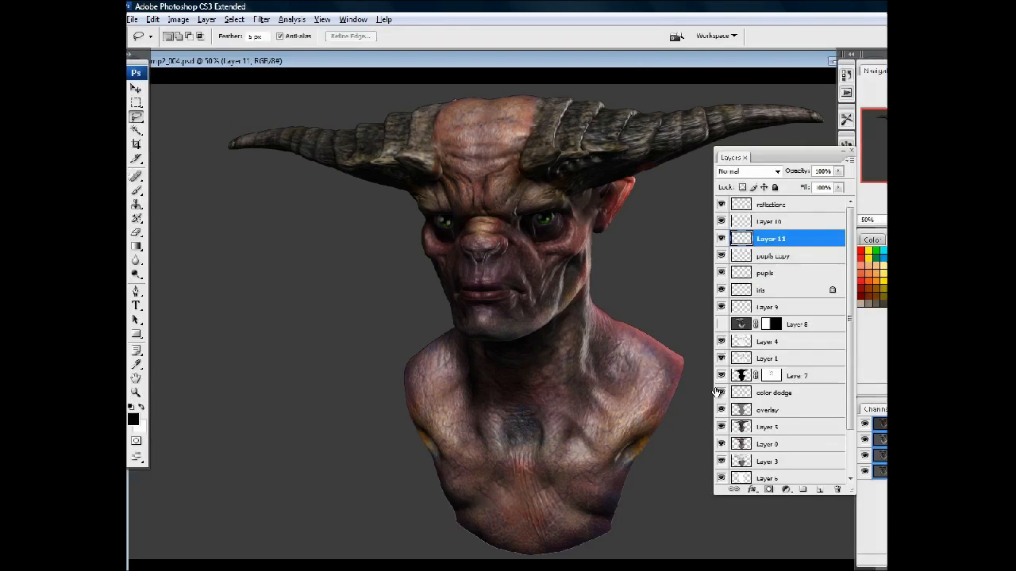
{"action": "left_click_drag", "start_coordinate": [850, 342], "coordinate": [837, 399]}
{"action": "left_click_drag", "start_coordinate": [720, 357], "coordinate": [722, 420]}
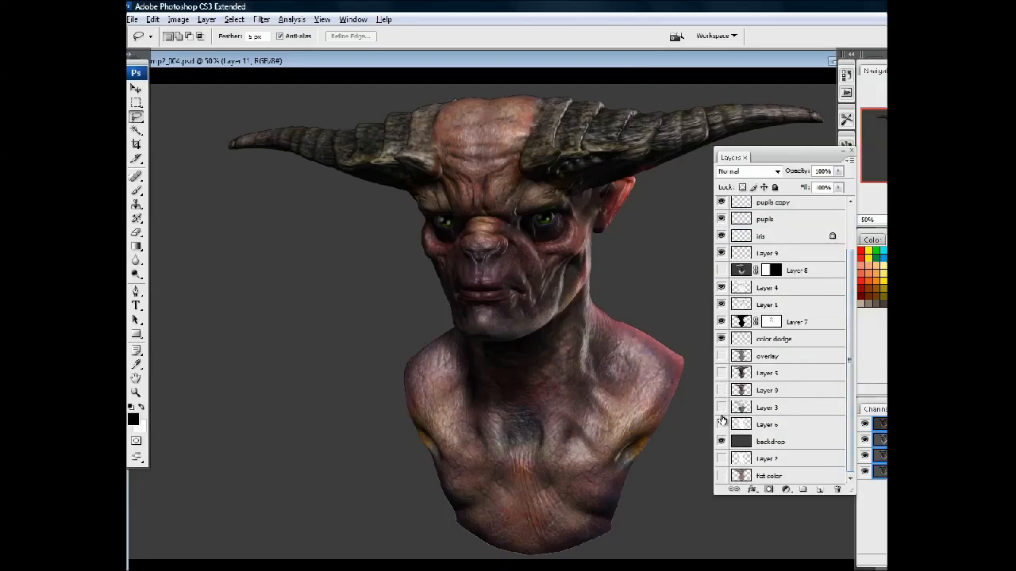
{"action": "left_click", "coordinate": [720, 420]}
Show Layer 6, Layer 3, Layer 0, Layer 5 and overlay again one at a time, and select overlay to check its blend mode
{"action": "left_click", "coordinate": [720, 424]}
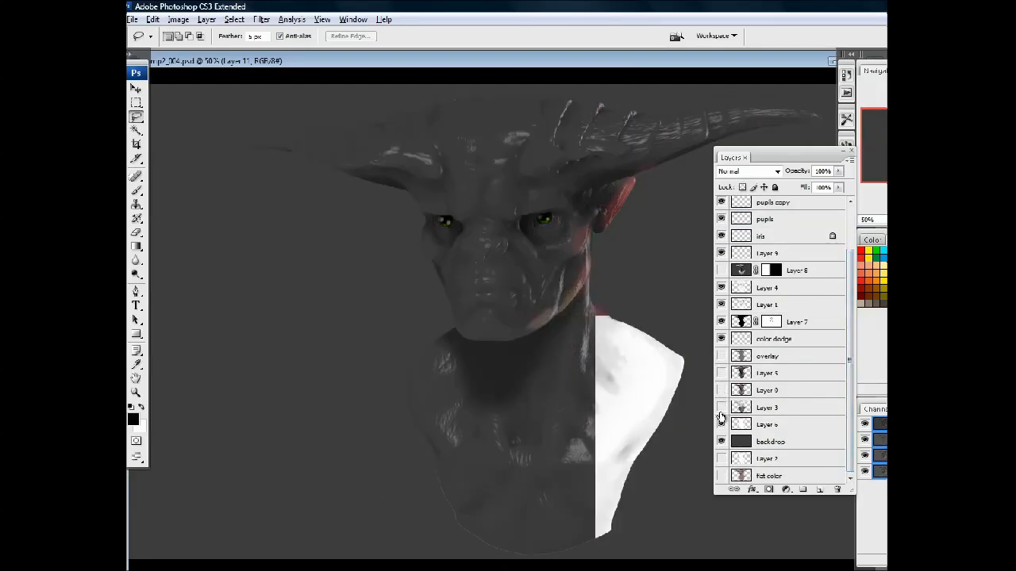
{"action": "left_click", "coordinate": [721, 407]}
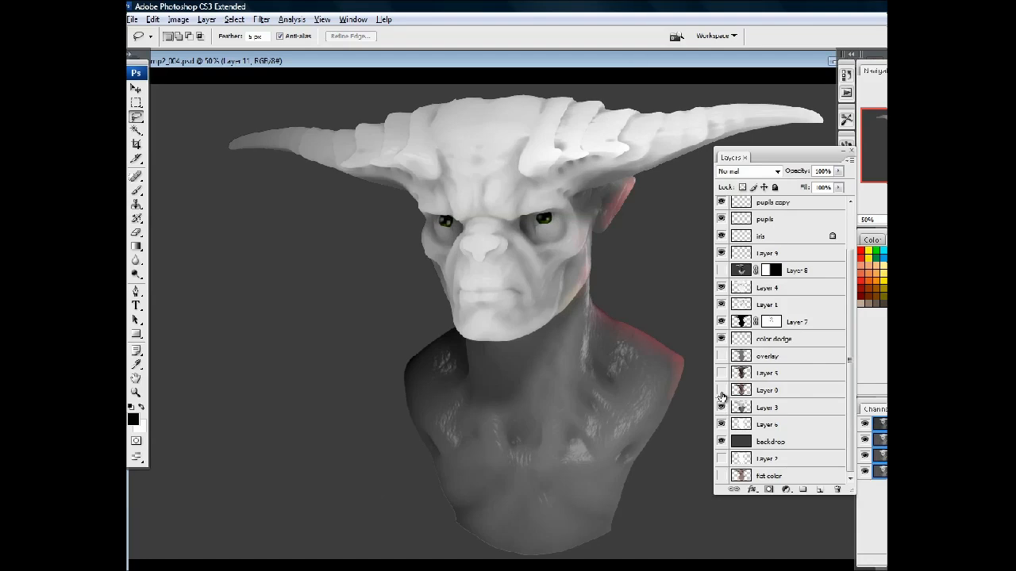
{"action": "left_click", "coordinate": [720, 392]}
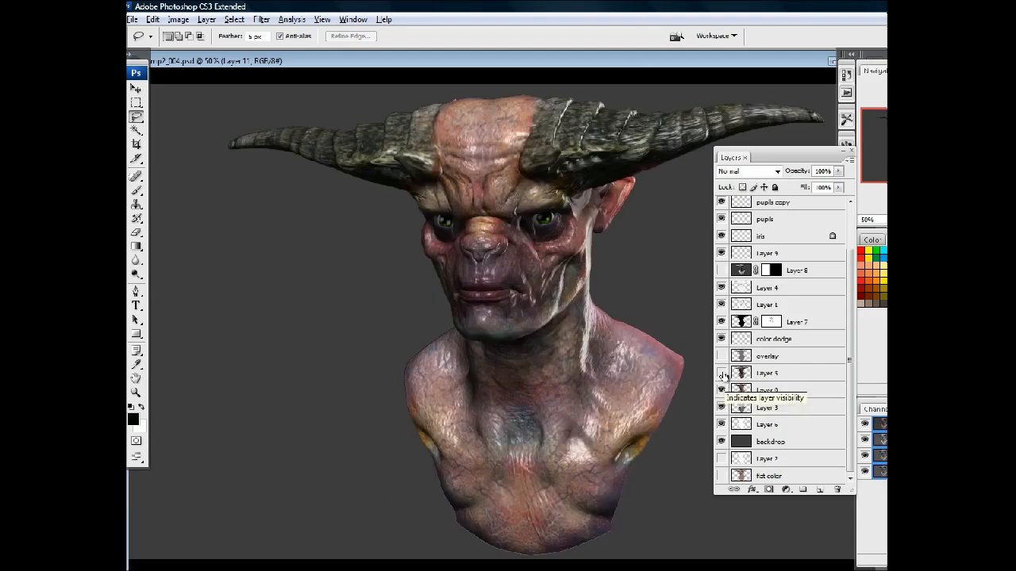
{"action": "left_click", "coordinate": [721, 373]}
{"action": "left_click", "coordinate": [721, 356]}
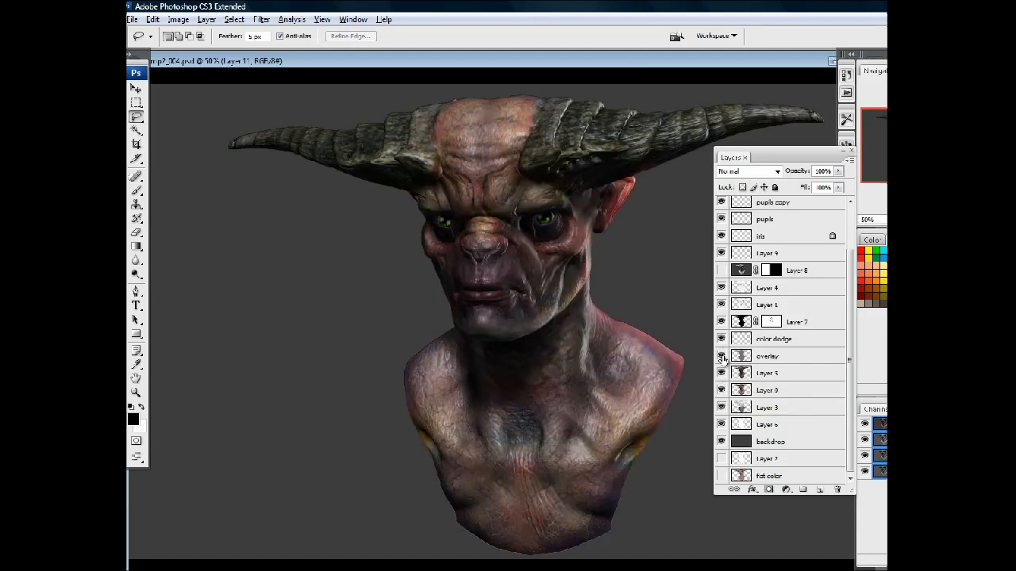
{"action": "left_click", "coordinate": [750, 358]}
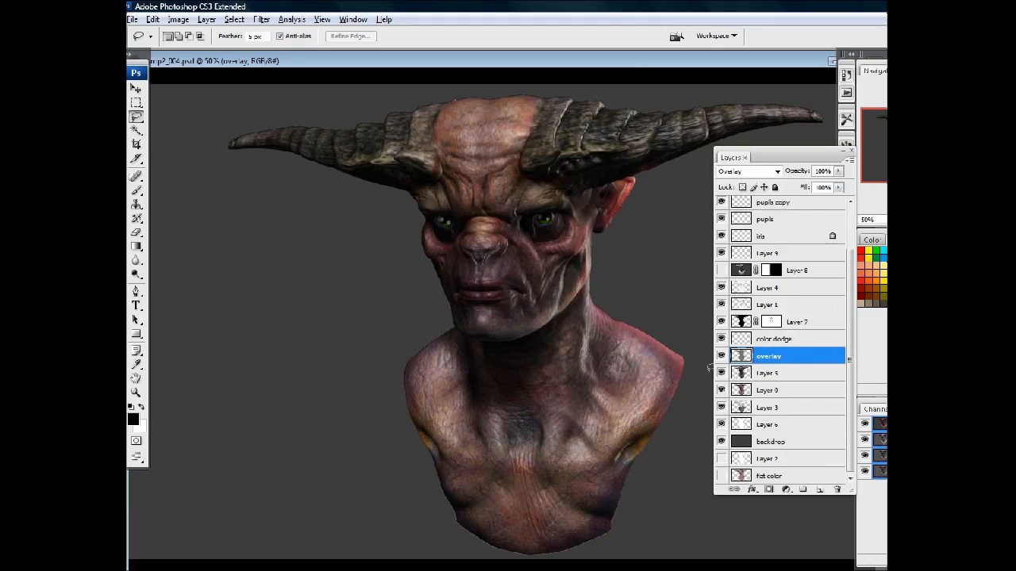
{"action": "key", "text": "Tab"}
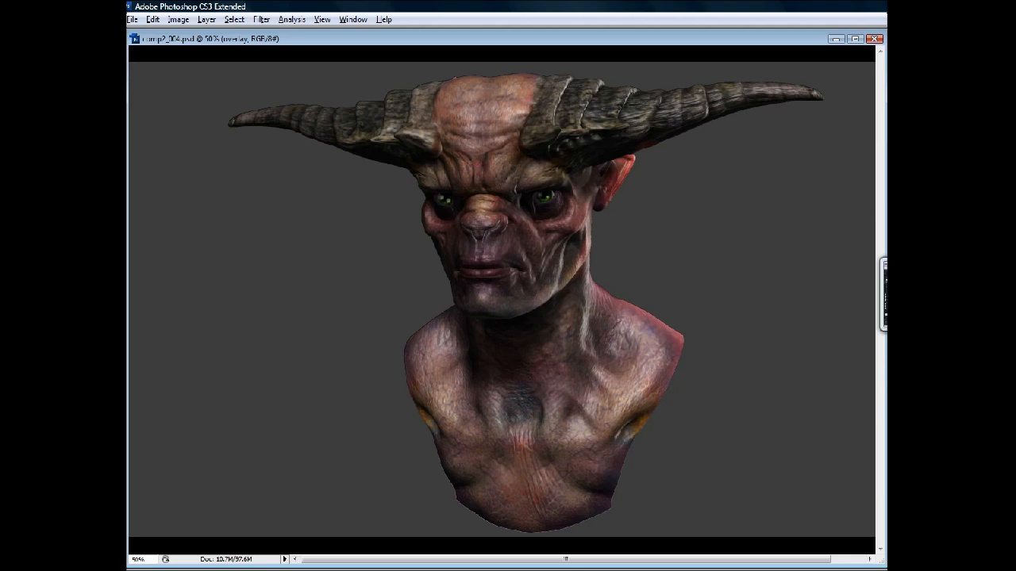
Switch to ZBrush and examine the render settings, including the Create Maps option for render passes
{"action": "key", "text": "alt+Tab"}
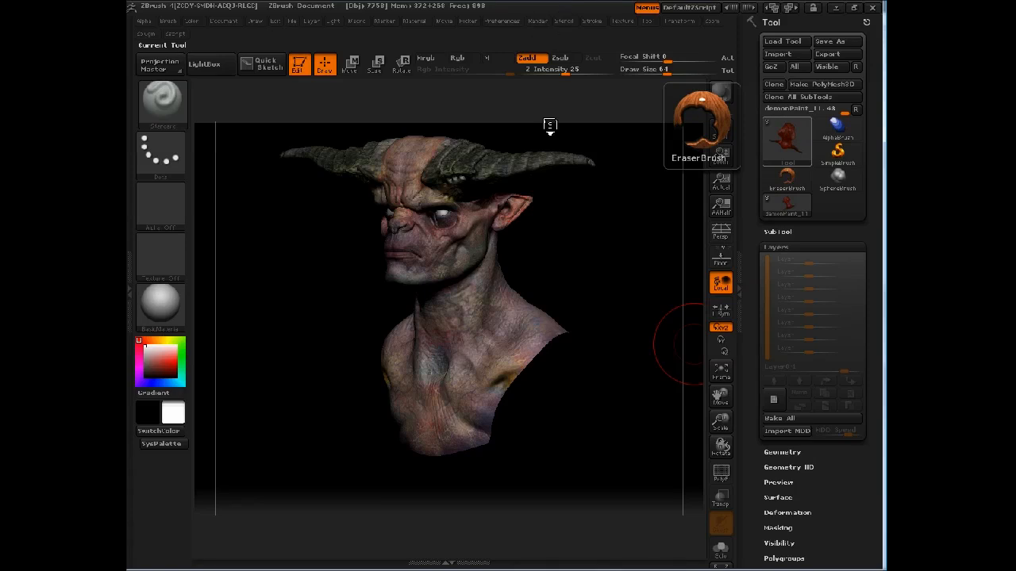
{"action": "left_click", "coordinate": [537, 20]}
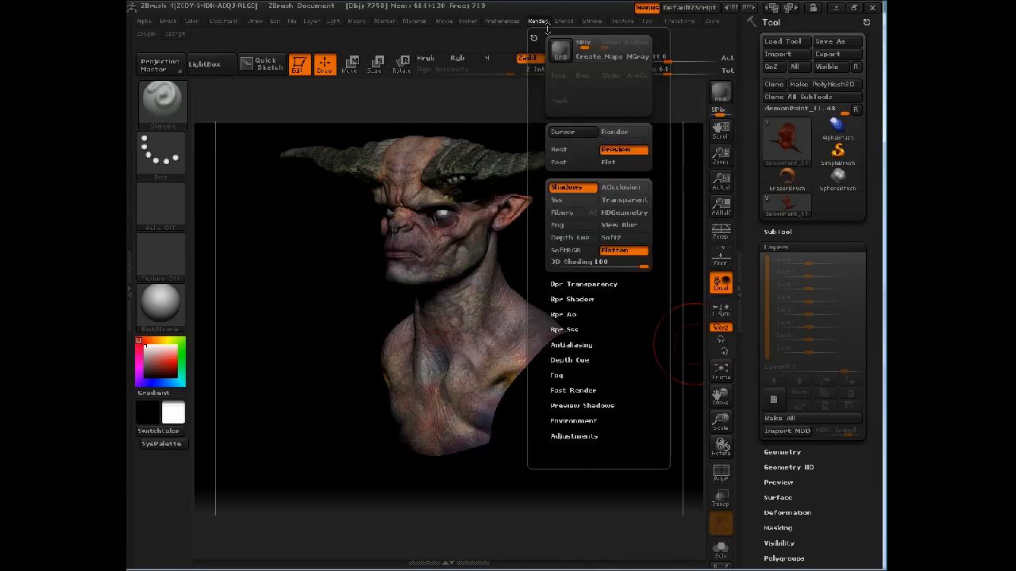
{"action": "left_click", "coordinate": [585, 60]}
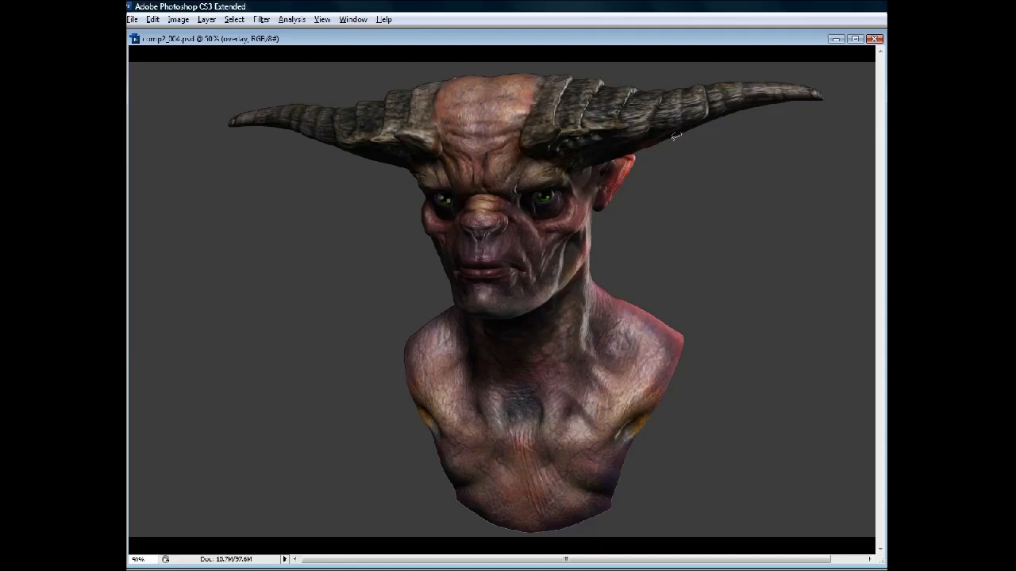
Switch to Photoshop and hide the eye-detail layers: pupils copy, pupils, iris, Layer 9, Layer 11 and Layer 10
{"action": "key", "text": "Tab"}
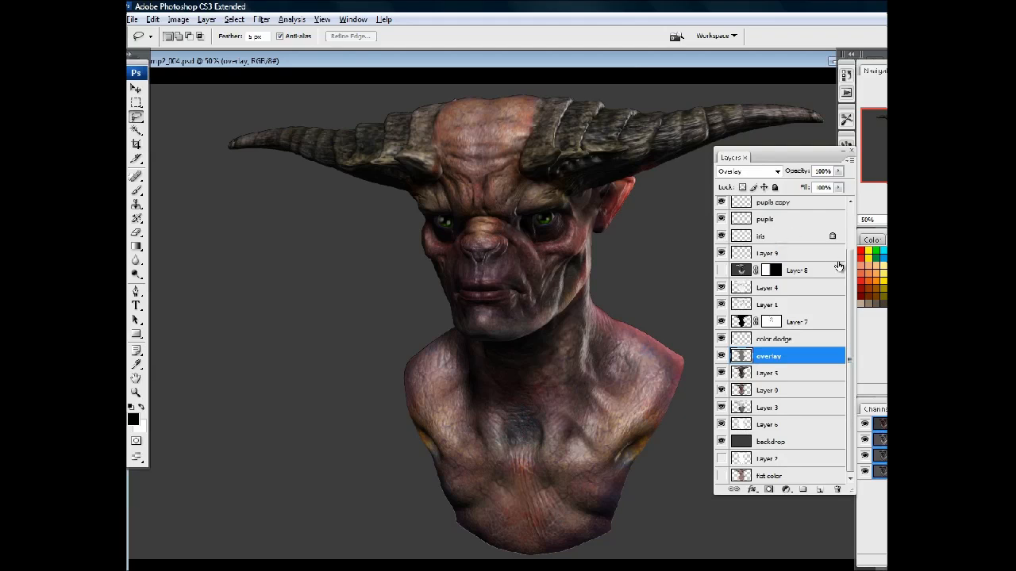
{"action": "left_click_drag", "start_coordinate": [849, 268], "coordinate": [849, 222]}
{"action": "left_click_drag", "start_coordinate": [721, 253], "coordinate": [724, 292]}
{"action": "left_click", "coordinate": [721, 304]}
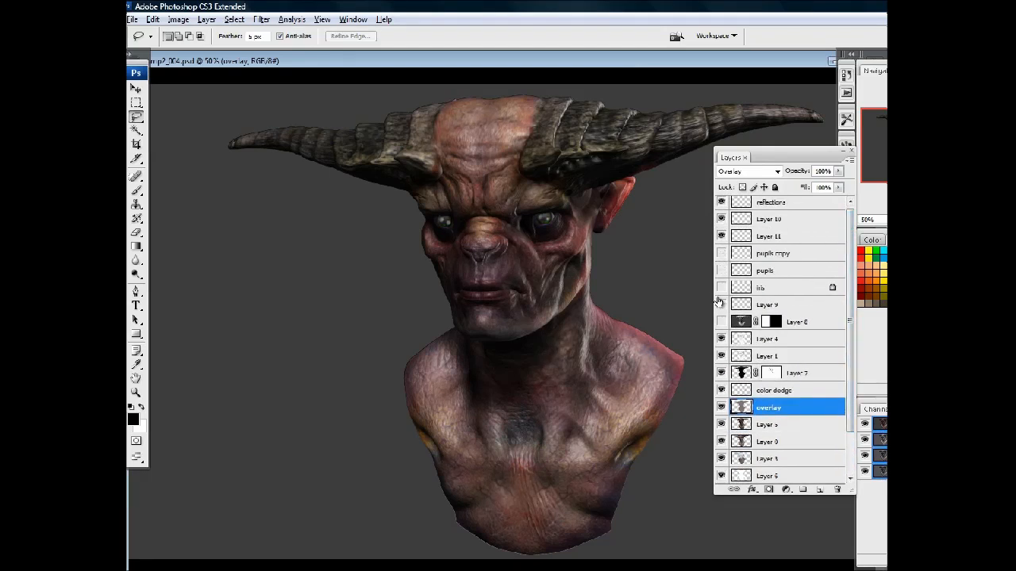
{"action": "left_click", "coordinate": [721, 236]}
{"action": "left_click", "coordinate": [721, 219]}
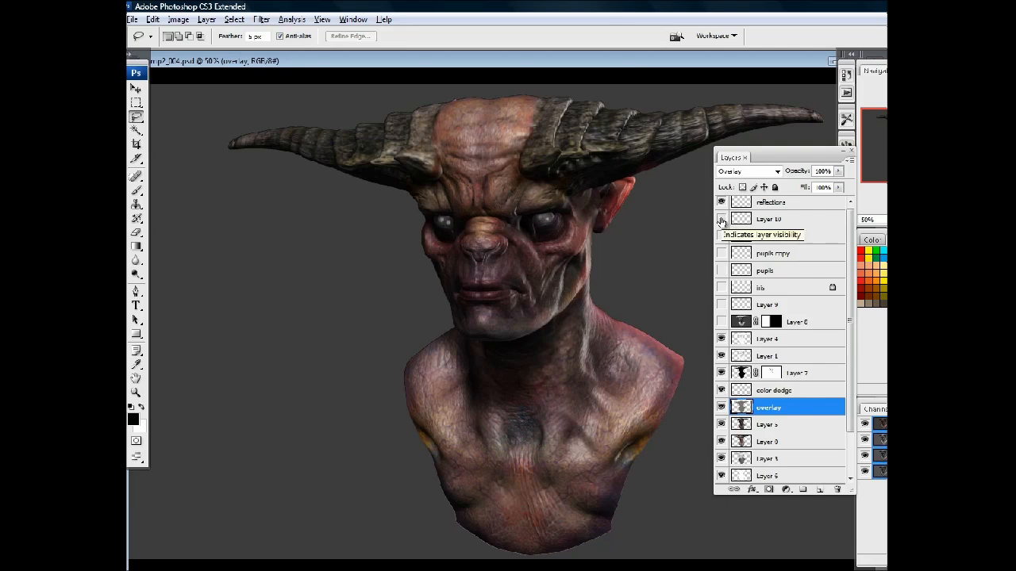
Show the hidden layers from Layer 10 down to Layer 9 again and turn on the masked grayscale Layer 8
{"action": "left_click_drag", "start_coordinate": [720, 220], "coordinate": [721, 323]}
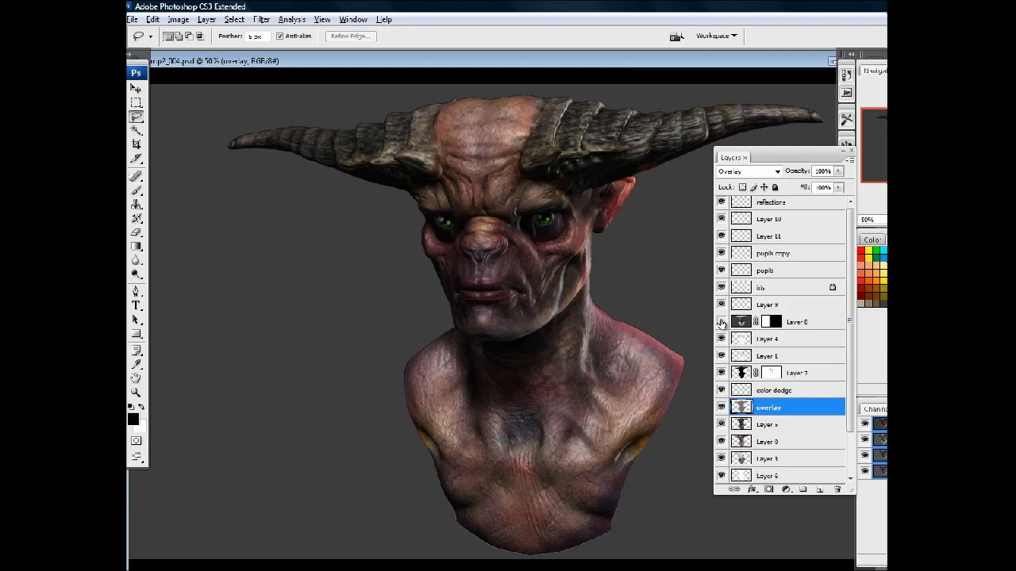
{"action": "left_click", "coordinate": [721, 322]}
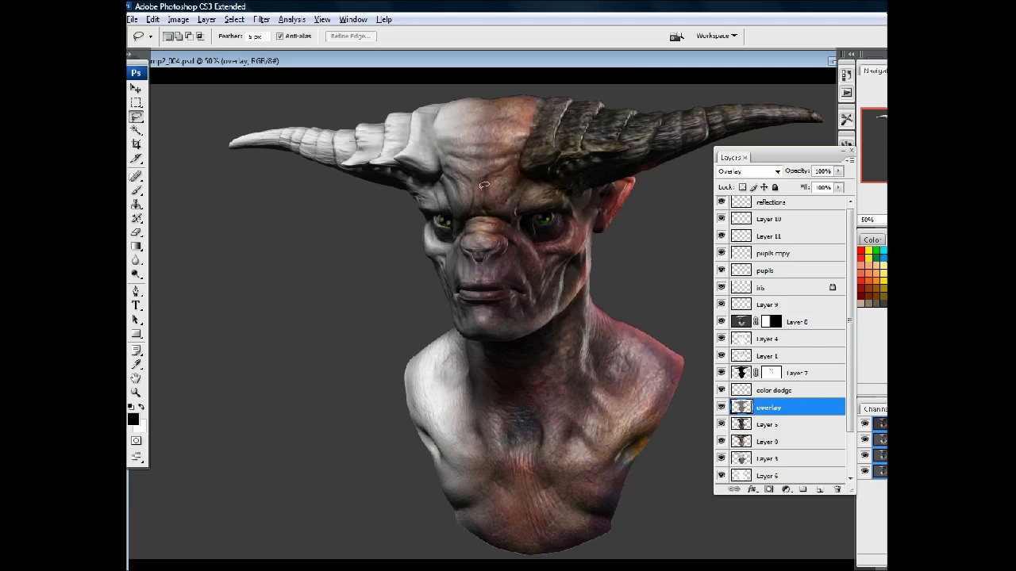
{"action": "mouse_move", "coordinate": [478, 203]}
{"action": "left_mouse_down"}
{"action": "mouse_move", "coordinate": [478, 188]}
{"action": "mouse_move", "coordinate": [510, 165]}
{"action": "mouse_move", "coordinate": [526, 176]}
{"action": "mouse_move", "coordinate": [520, 228]}
{"action": "mouse_move", "coordinate": [478, 203]}
{"action": "left_mouse_up"}
{"action": "left_click", "coordinate": [474, 180]}
{"action": "mouse_move", "coordinate": [517, 156]}
{"action": "left_mouse_down"}
{"action": "mouse_move", "coordinate": [533, 178]}
{"action": "mouse_move", "coordinate": [525, 223]}
{"action": "mouse_move", "coordinate": [483, 194]}
{"action": "mouse_move", "coordinate": [483, 175]}
{"action": "mouse_move", "coordinate": [517, 157]}
{"action": "left_mouse_up"}
{"action": "left_click", "coordinate": [514, 134]}
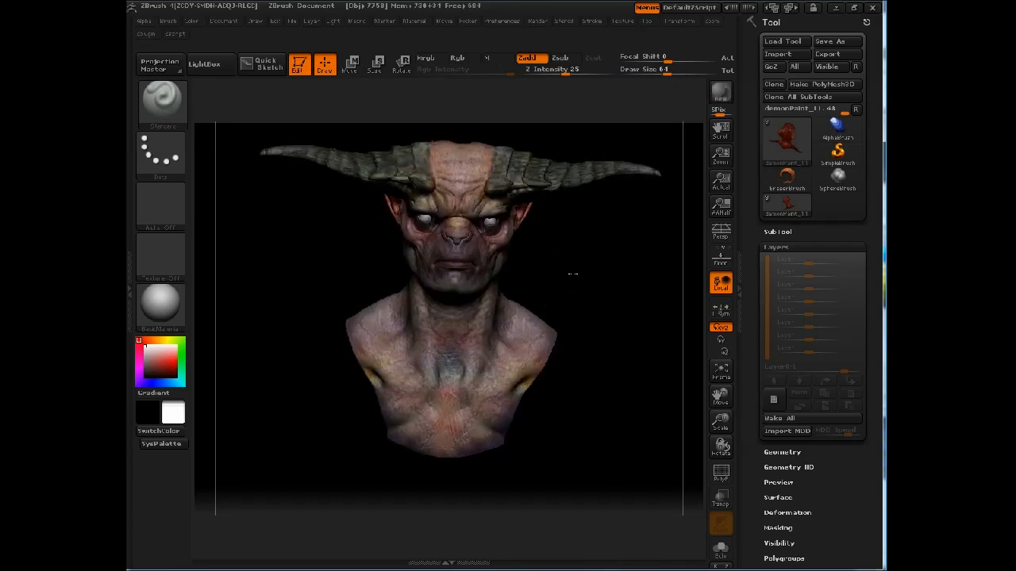
{"action": "left_click_drag", "start_coordinate": [572, 274], "coordinate": [571, 274]}
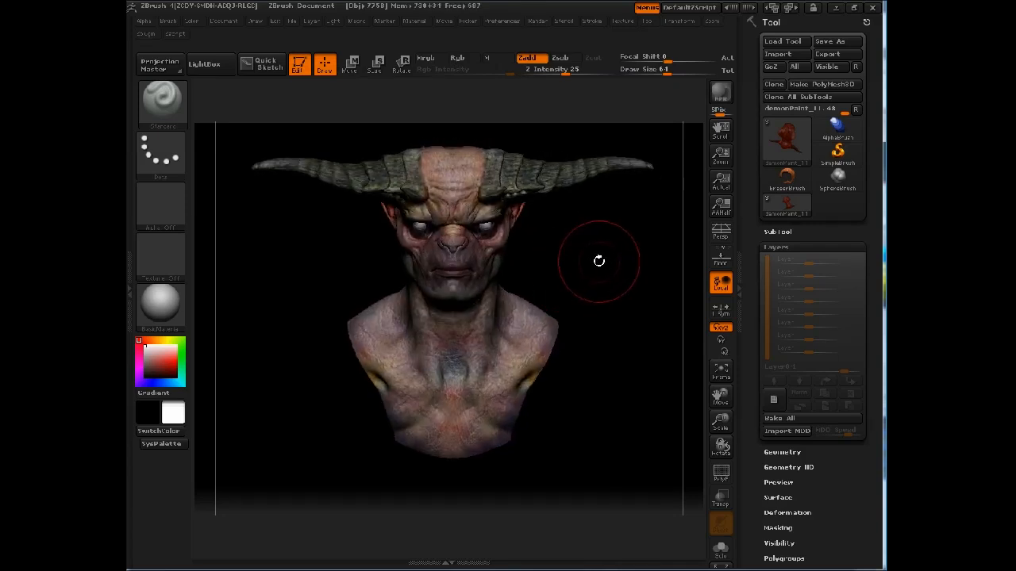